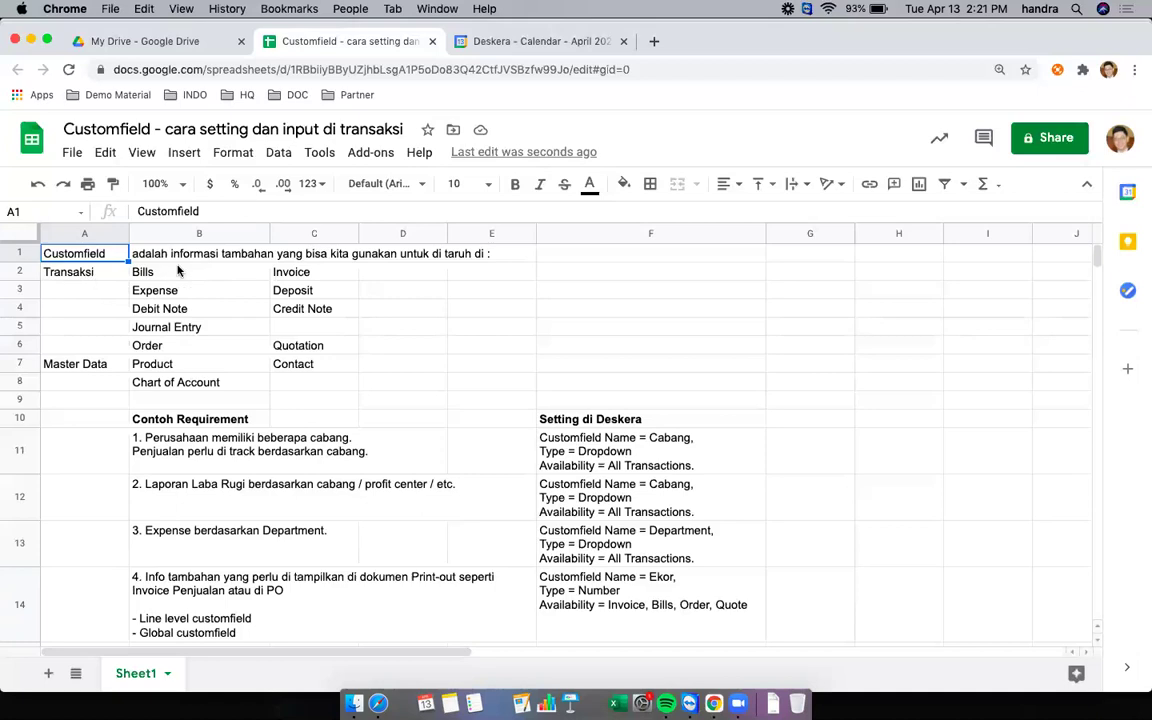
Step: Review the transaction types and master data in the Customfield sheet that can carry custom fields, from Bills and Invoice to Chart of Account
{"action": "left_click", "coordinate": [295, 273]}
{"action": "left_click", "coordinate": [314, 343]}
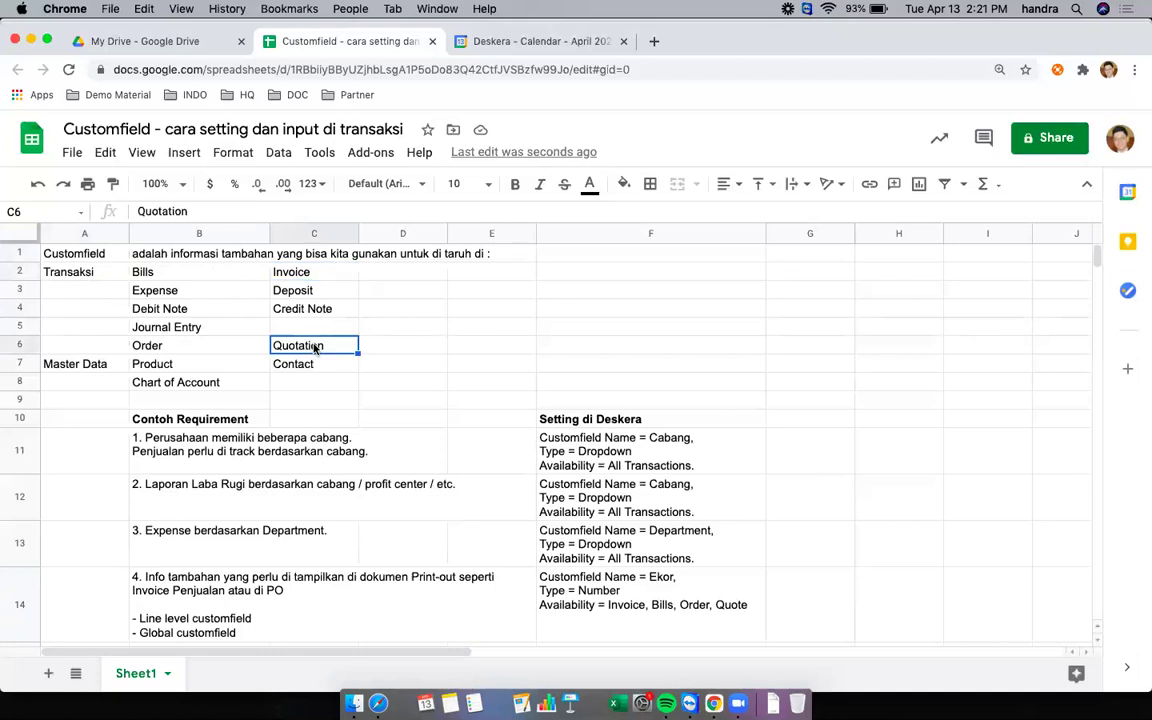
{"action": "left_click", "coordinate": [222, 273]}
{"action": "left_click", "coordinate": [218, 345]}
{"action": "left_click", "coordinate": [238, 292]}
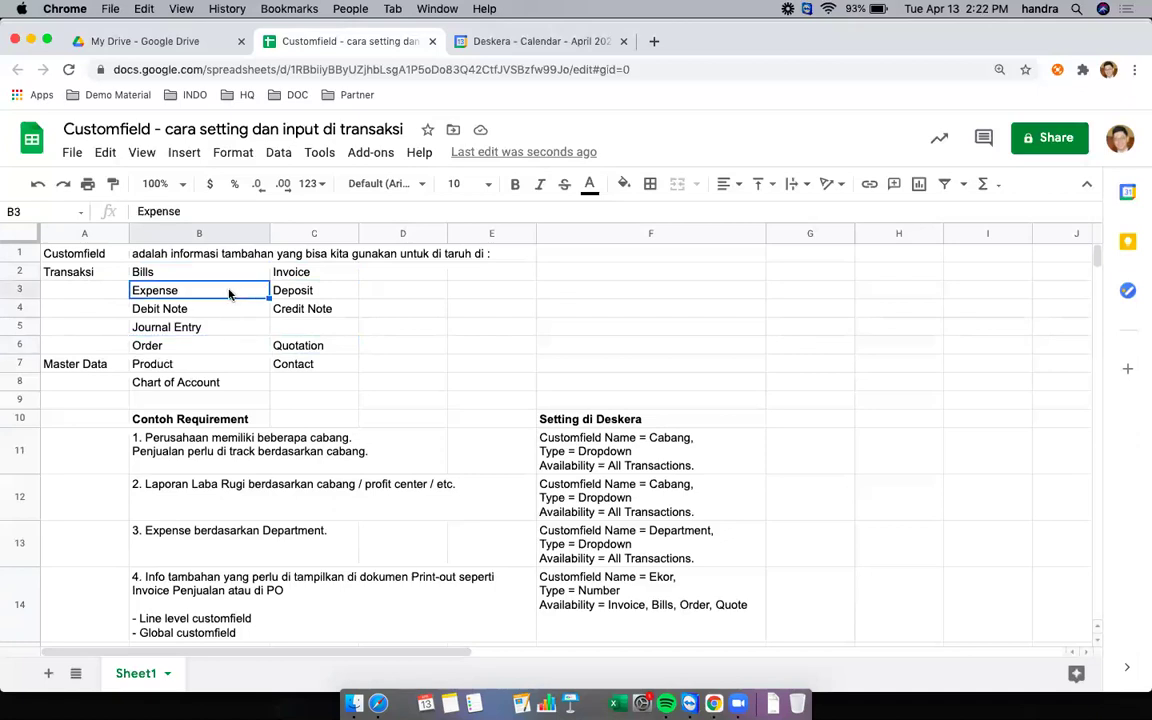
{"action": "left_click", "coordinate": [280, 291]}
{"action": "left_click", "coordinate": [250, 312]}
{"action": "left_click", "coordinate": [308, 310]}
{"action": "left_click", "coordinate": [224, 330]}
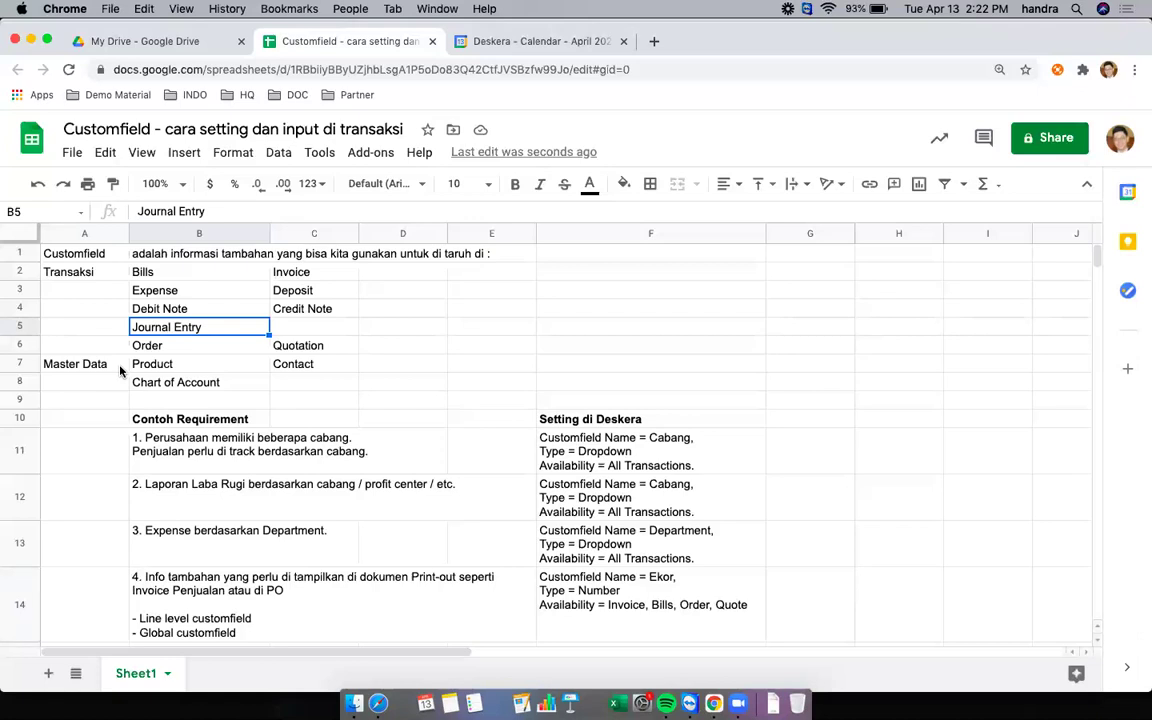
{"action": "left_click", "coordinate": [165, 369]}
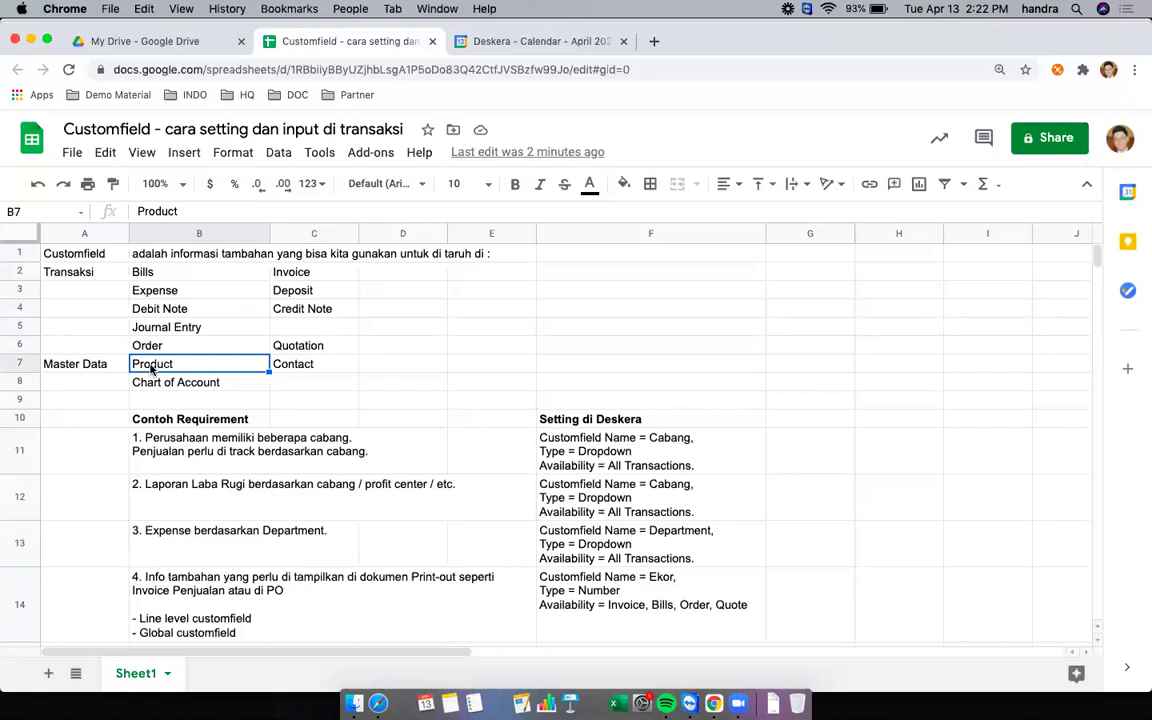
{"action": "left_click", "coordinate": [302, 367]}
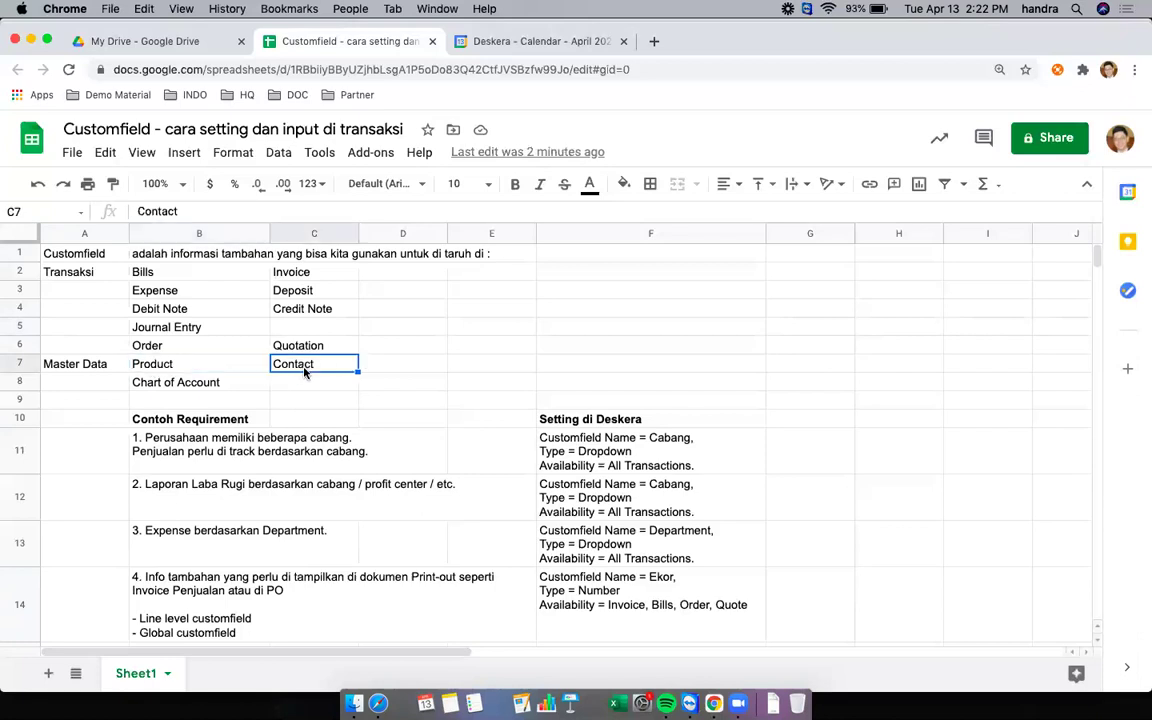
{"action": "left_click", "coordinate": [237, 390]}
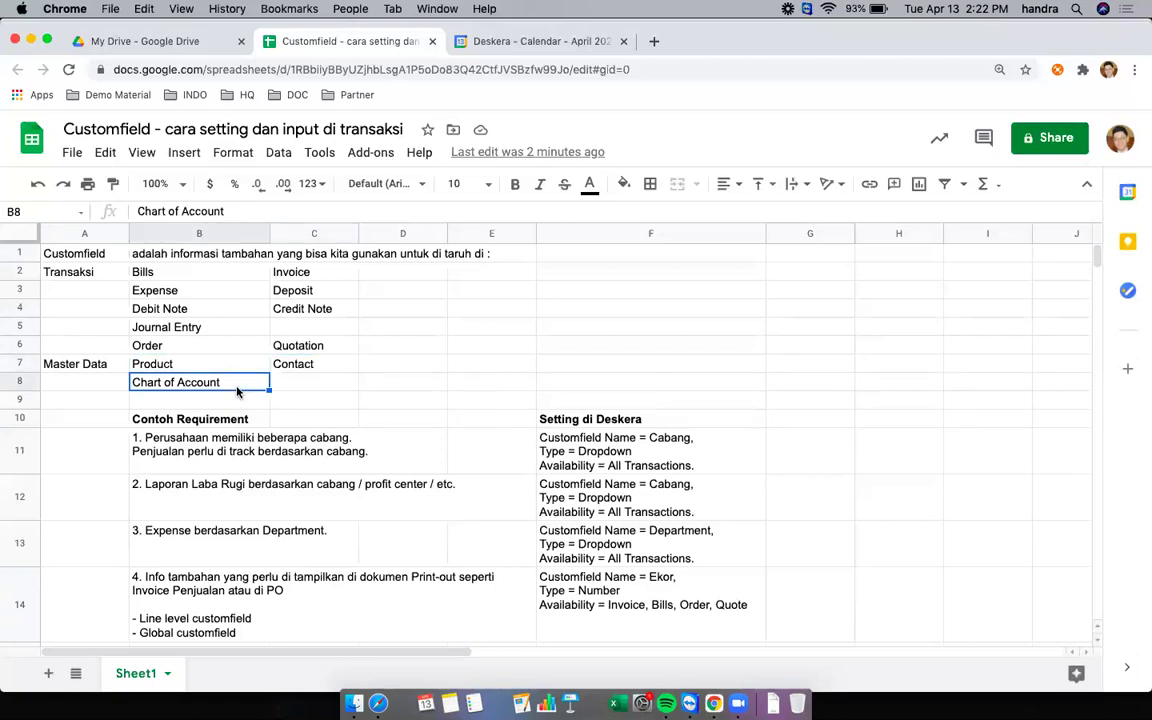
Step: Examine the four example requirements in rows 11 to 14 and the matching Deskera settings for the first one
{"action": "left_click", "coordinate": [262, 490]}
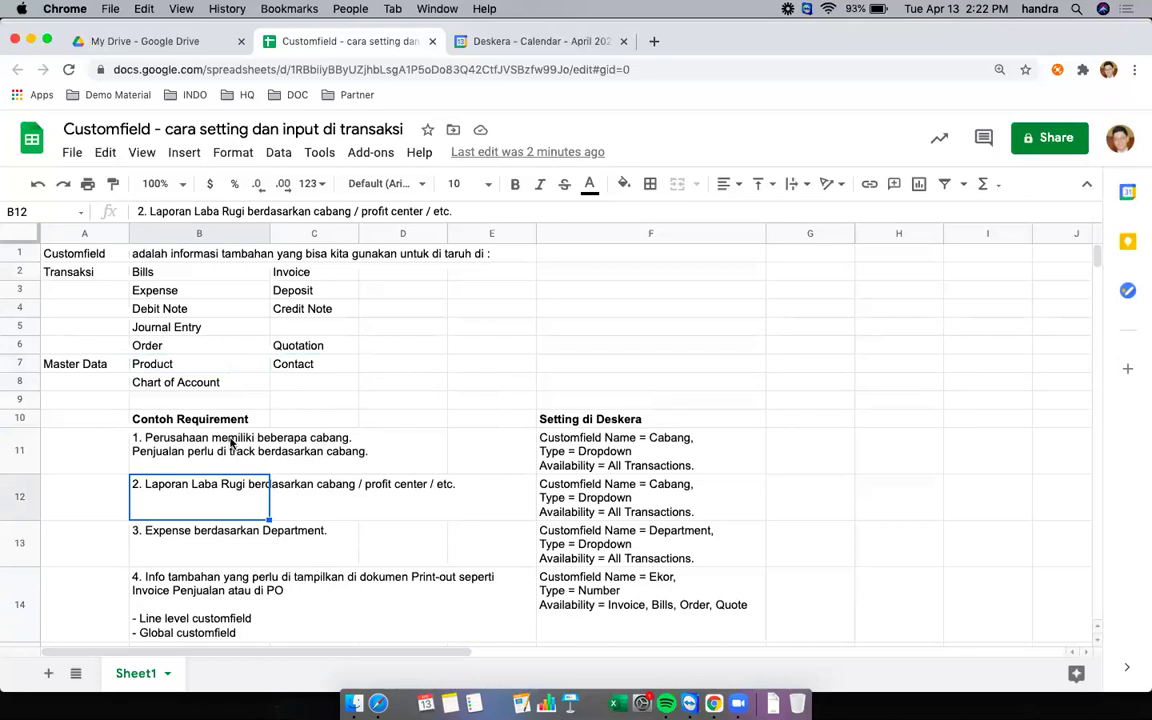
{"action": "left_click", "coordinate": [230, 443]}
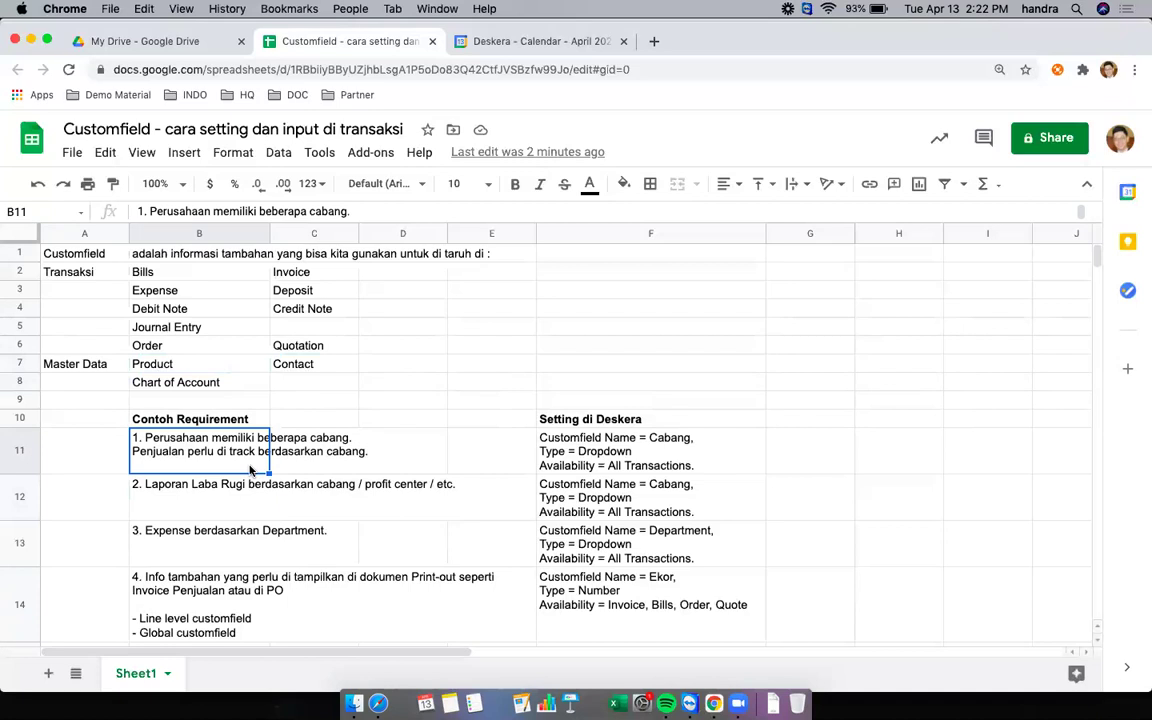
{"action": "left_click", "coordinate": [561, 458]}
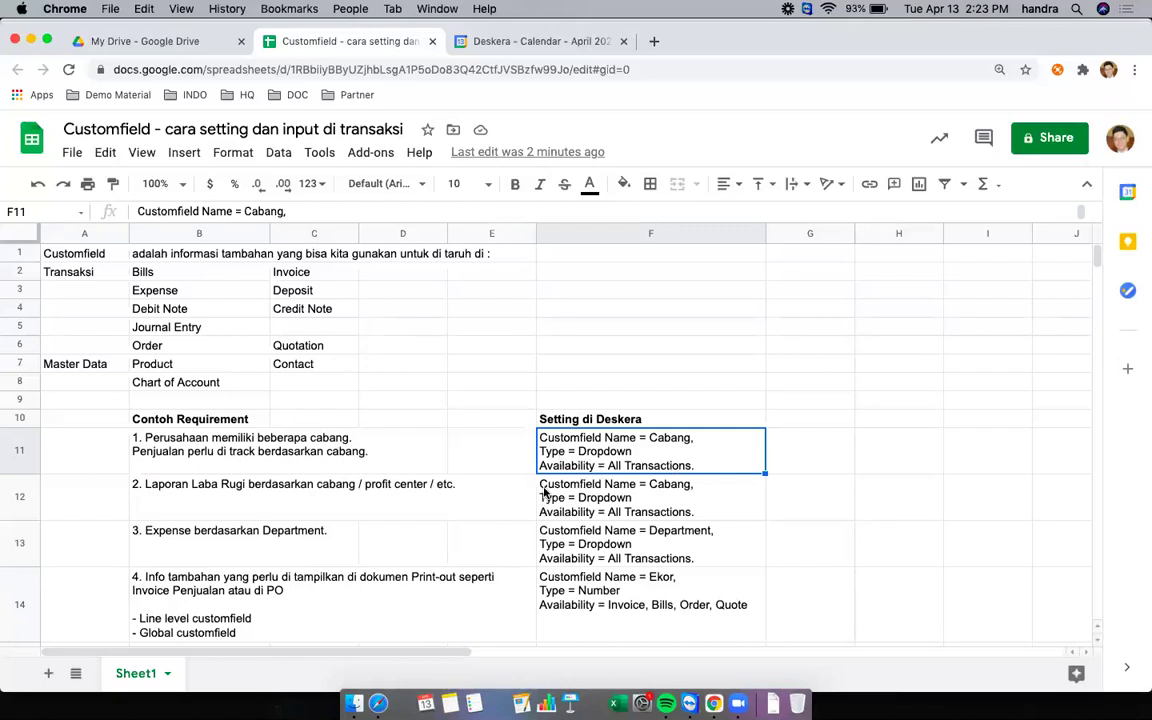
{"action": "left_click", "coordinate": [188, 457]}
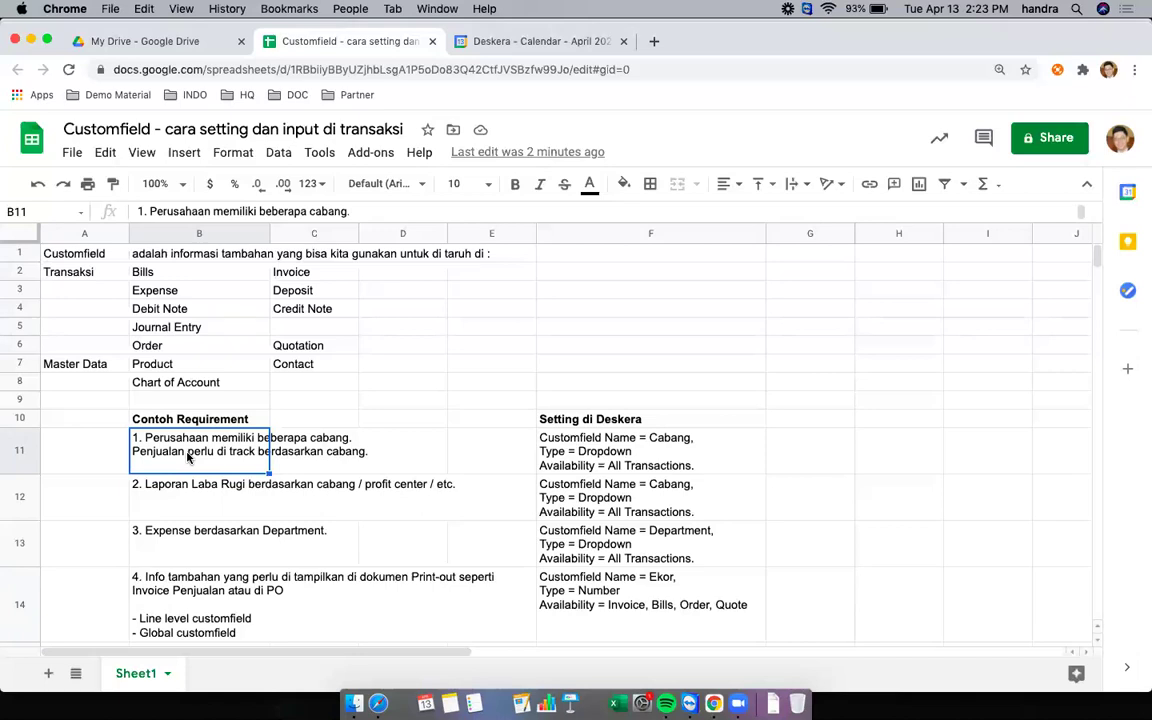
{"action": "left_click", "coordinate": [195, 500]}
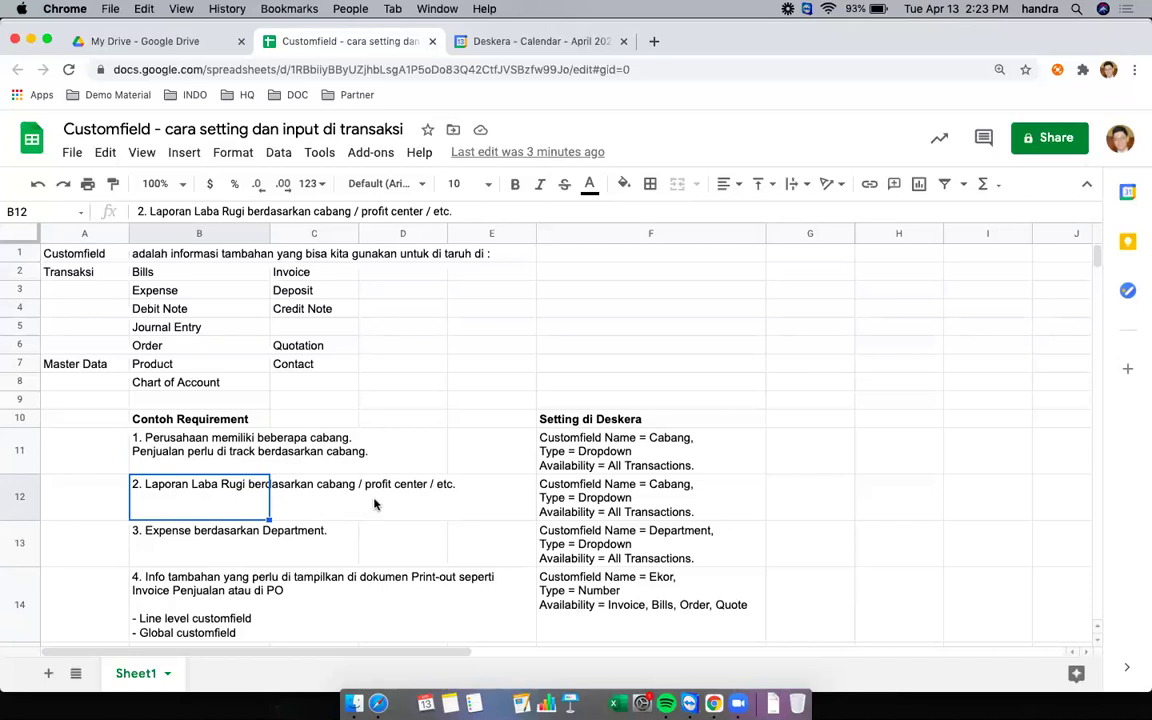
{"action": "left_click", "coordinate": [210, 538]}
{"action": "left_click", "coordinate": [206, 500]}
{"action": "left_click", "coordinate": [183, 551]}
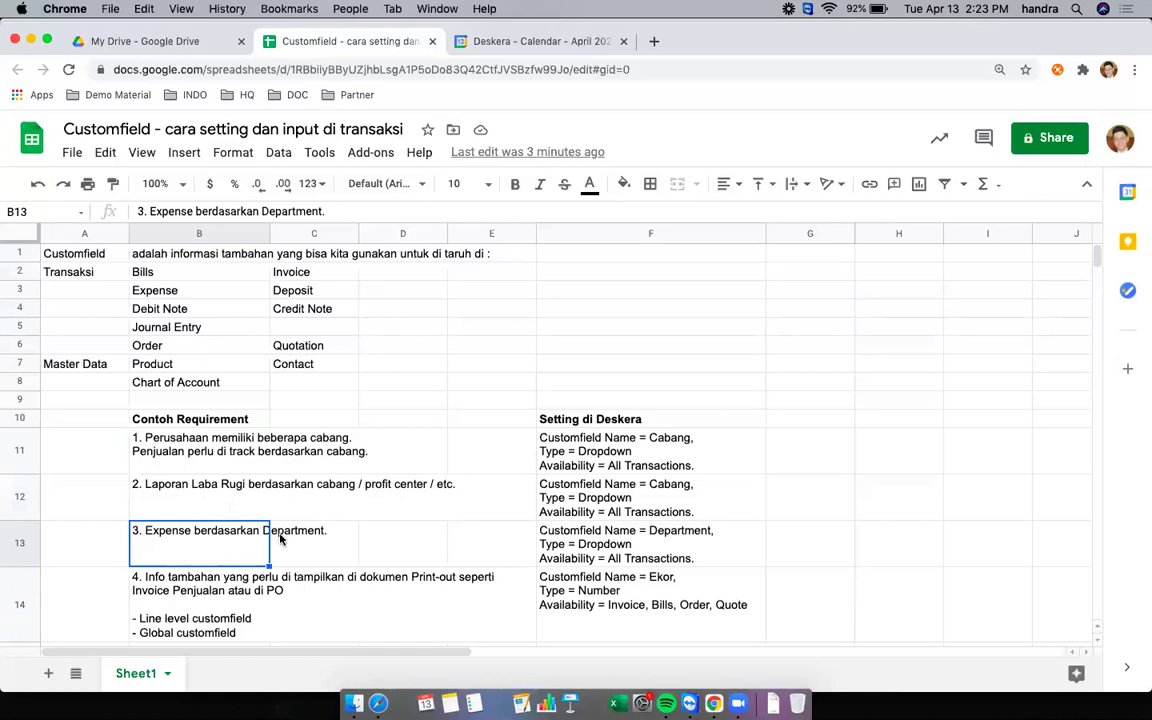
{"action": "left_click", "coordinate": [214, 601]}
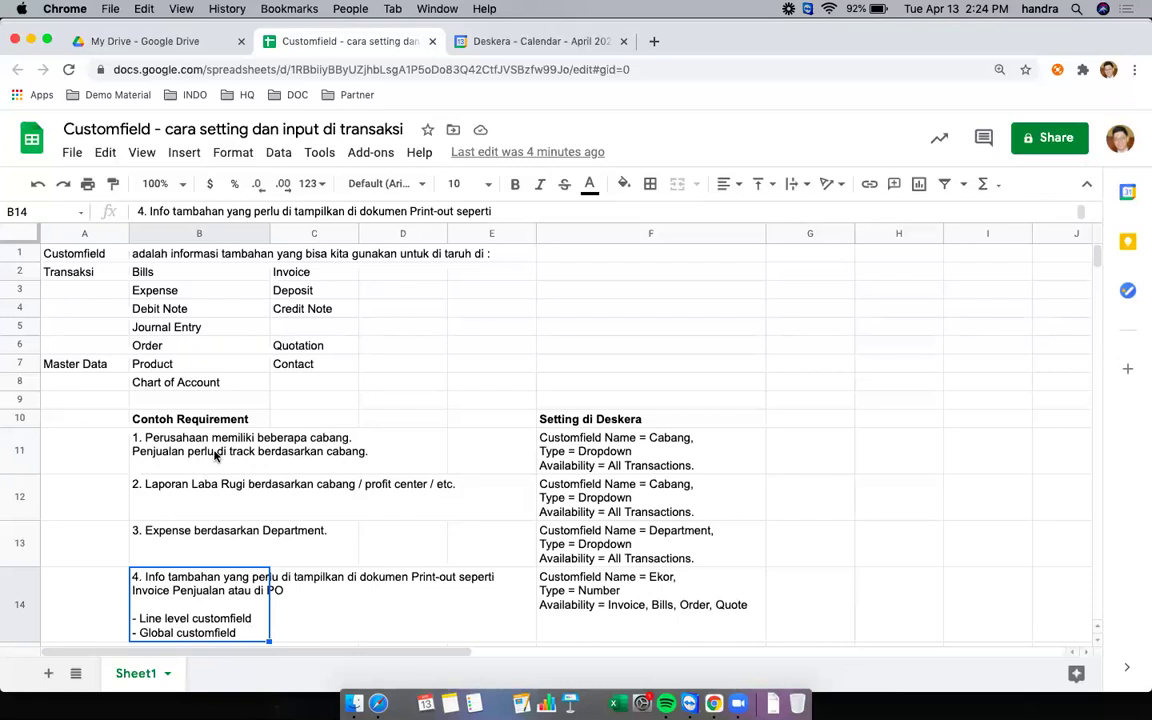
{"action": "left_click", "coordinate": [545, 445]}
{"action": "left_click", "coordinate": [221, 624]}
Step: Switch to the Deskera Books window and open the Custom Fields list in the settings
{"action": "key", "text": "super+grave"}
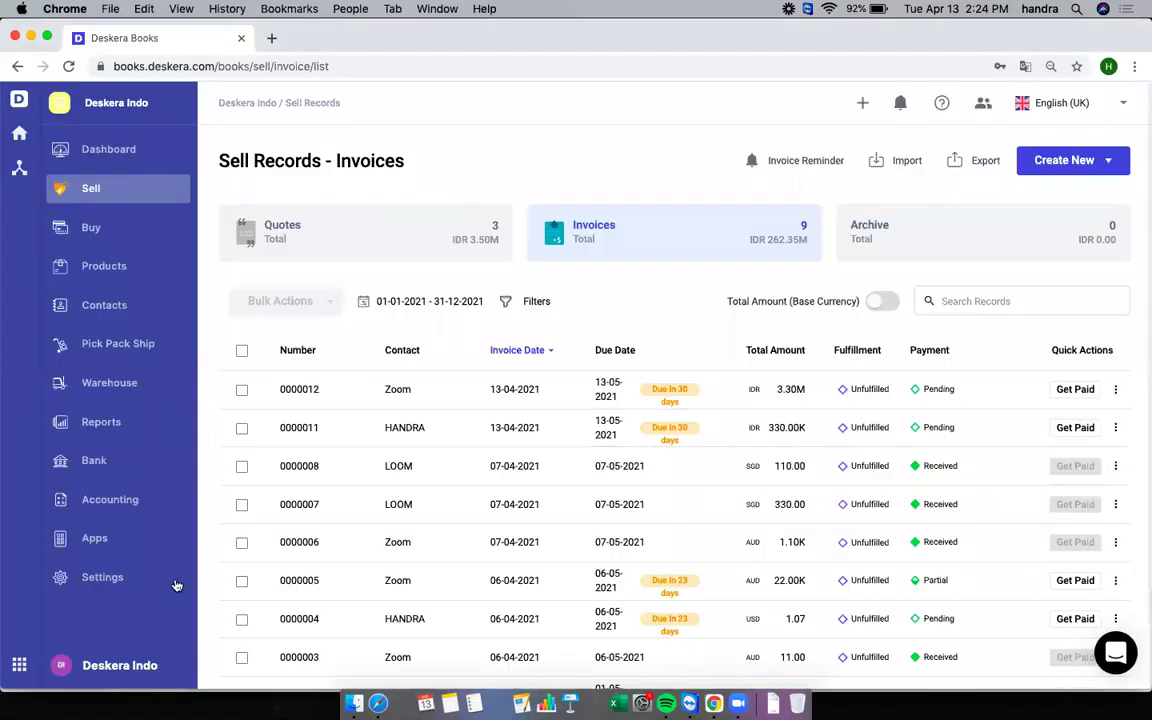
{"action": "left_click", "coordinate": [93, 587]}
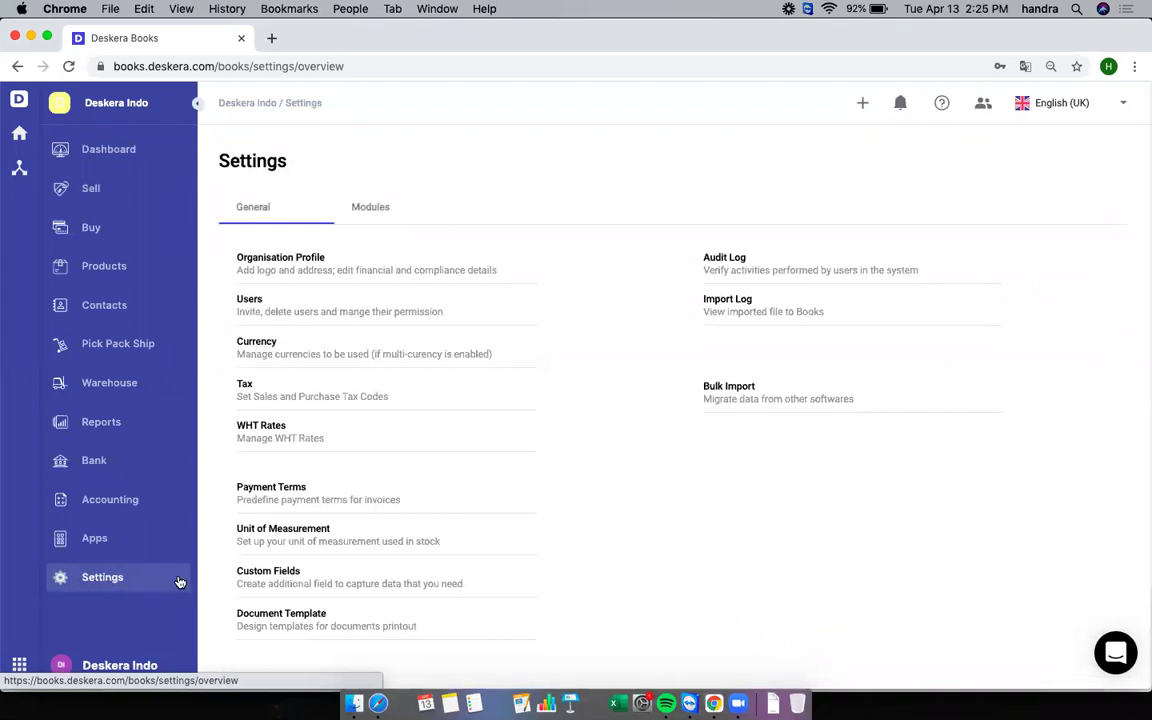
{"action": "left_click", "coordinate": [286, 573]}
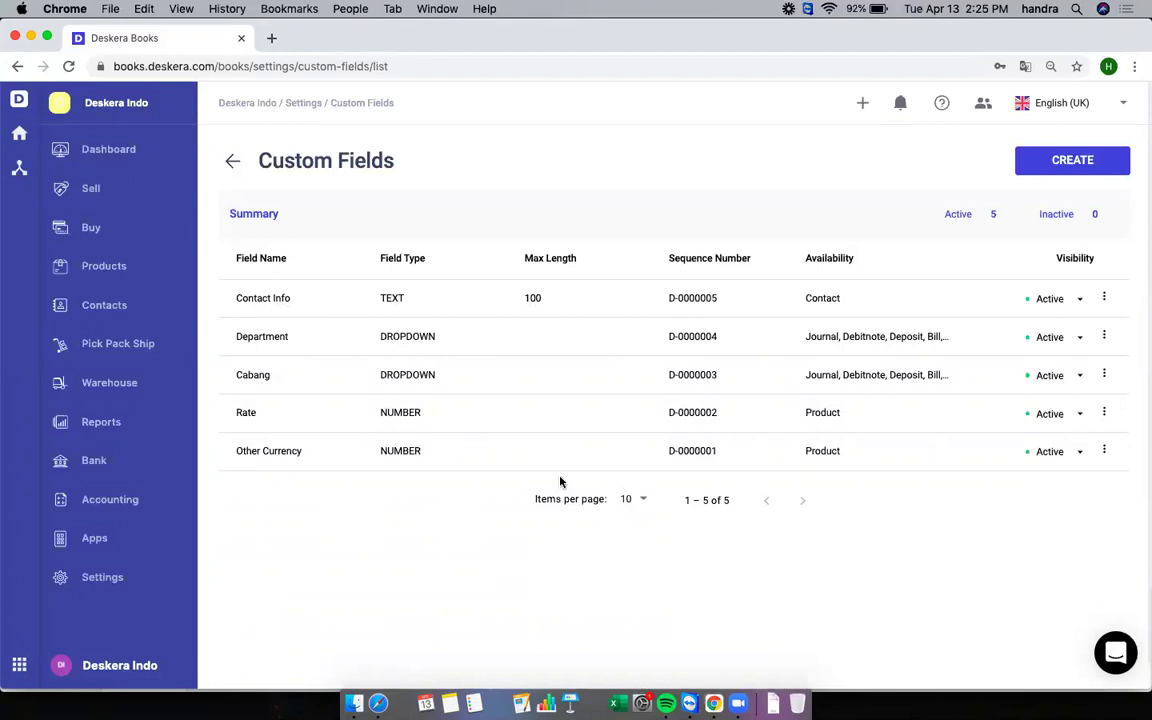
{"action": "left_click", "coordinate": [1078, 160]}
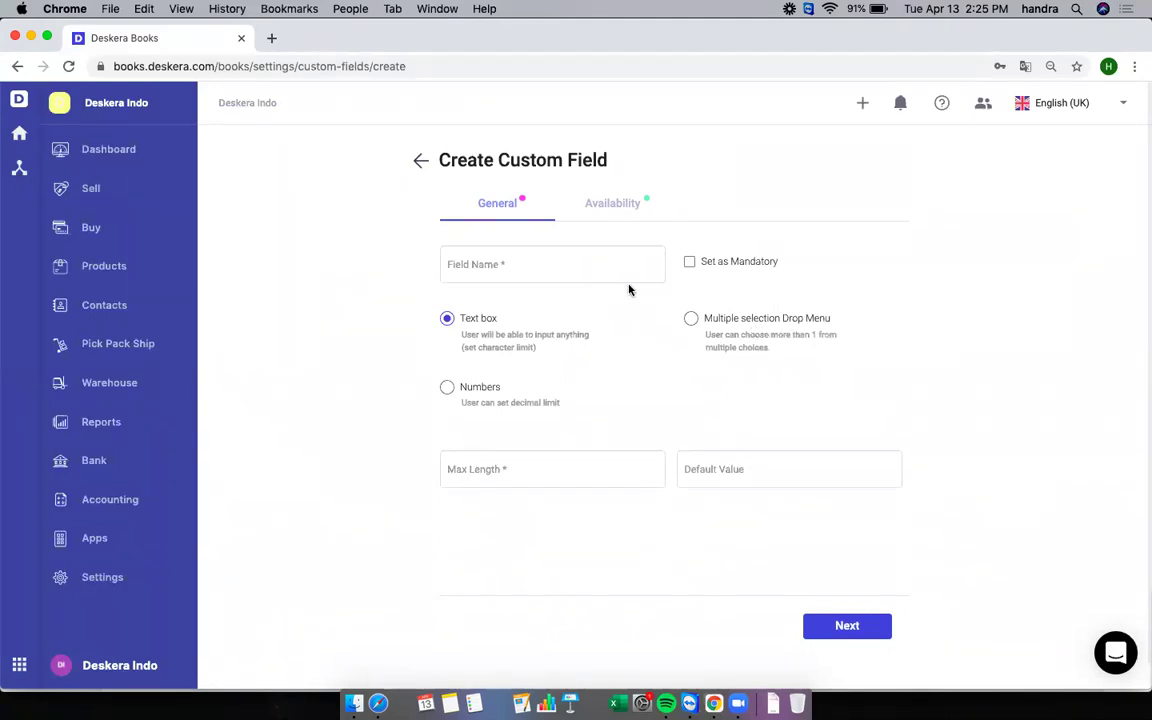
{"action": "left_click", "coordinate": [691, 320]}
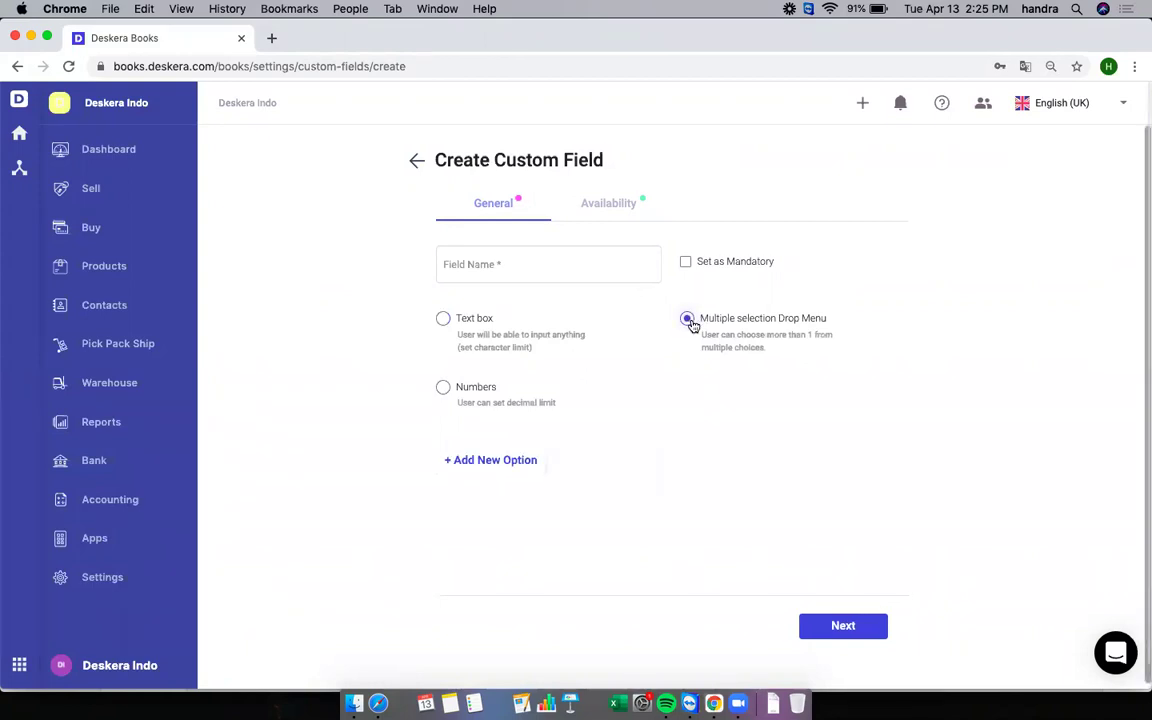
{"action": "left_click", "coordinate": [520, 462]}
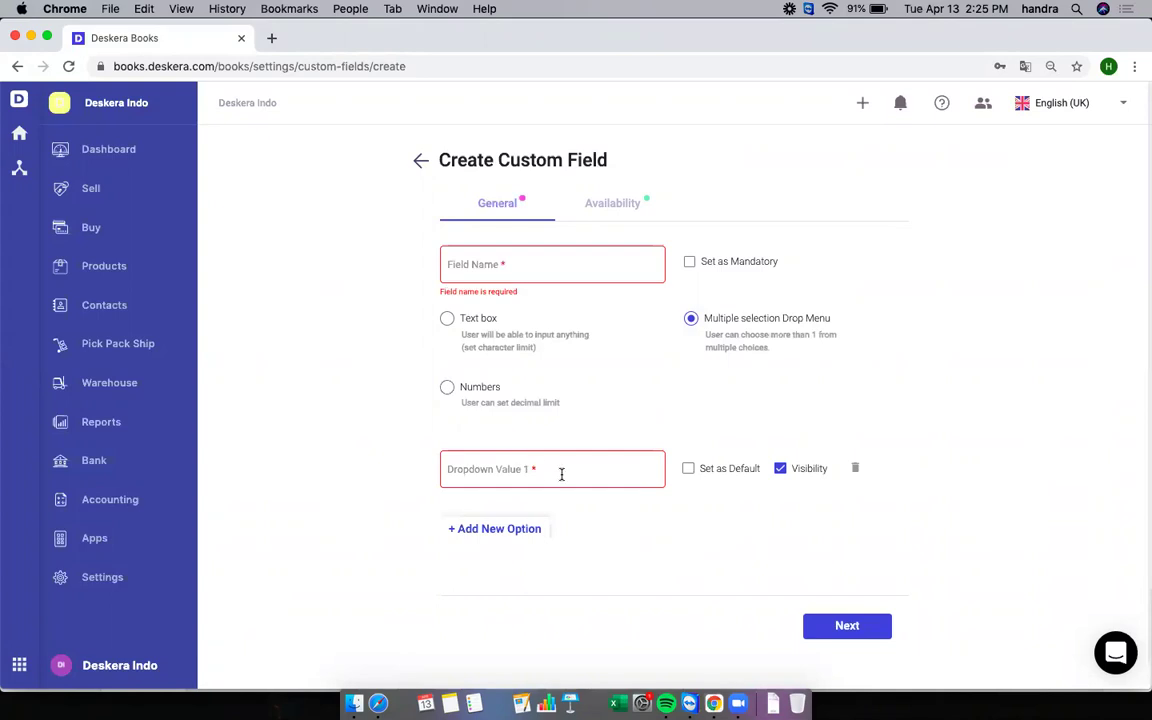
{"action": "left_click", "coordinate": [536, 474]}
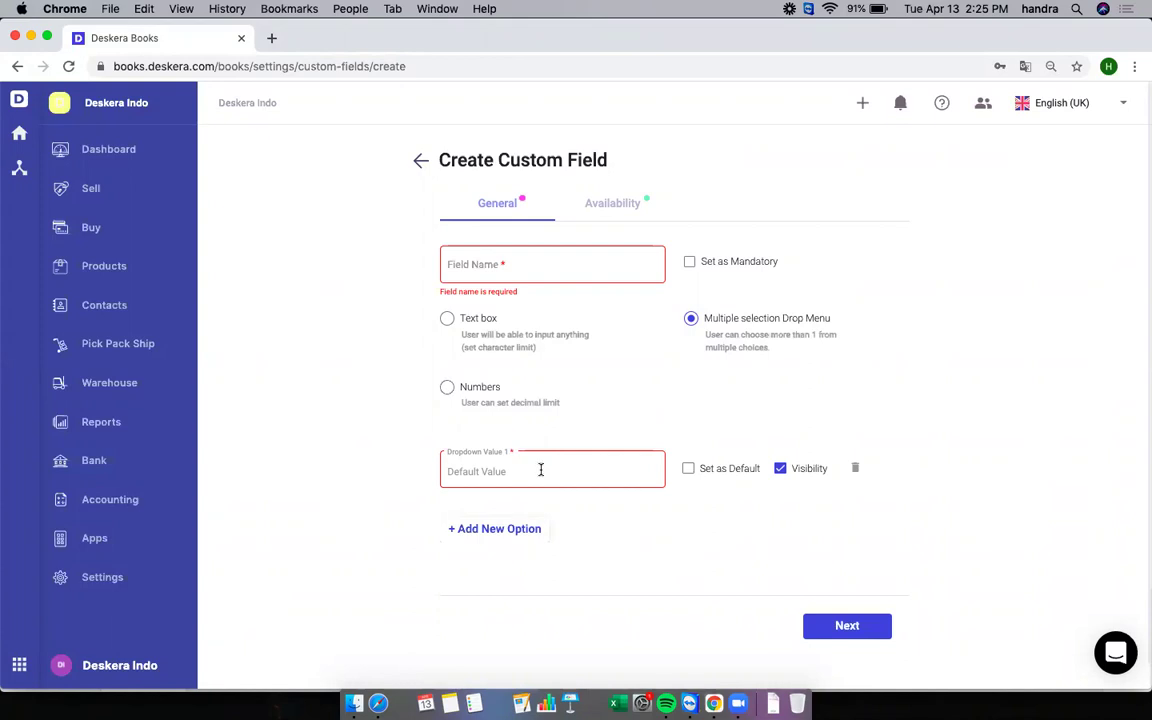
{"action": "left_click", "coordinate": [490, 263]}
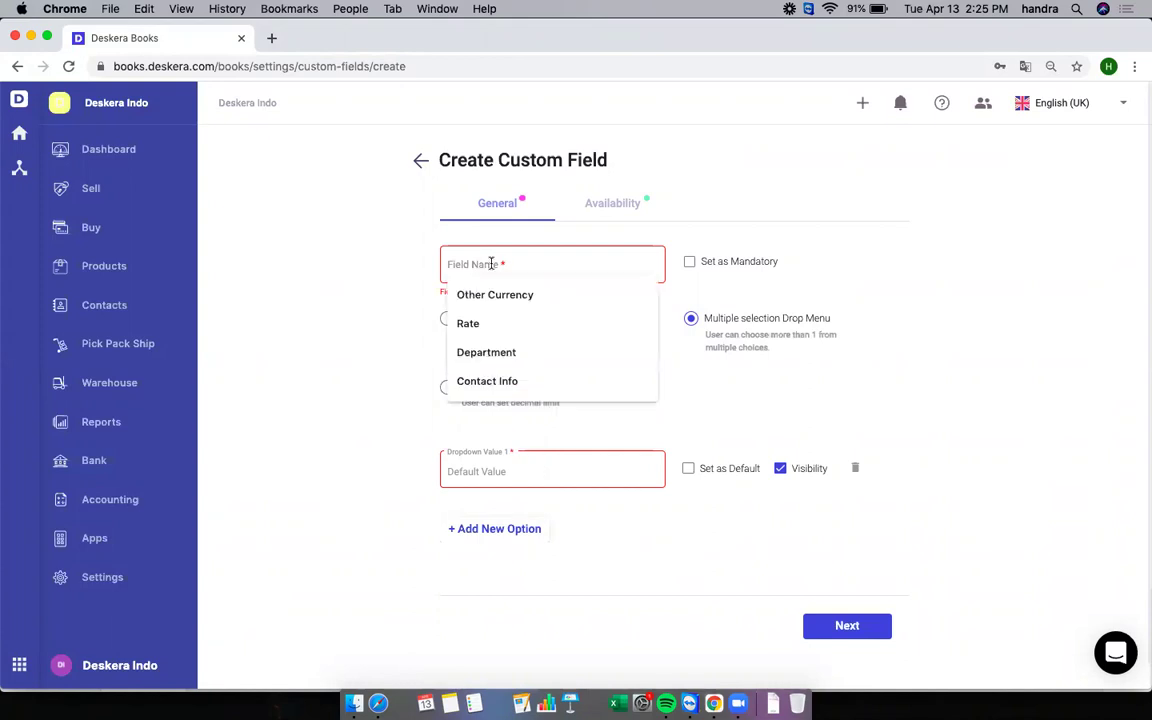
{"action": "type", "text": "Project"}
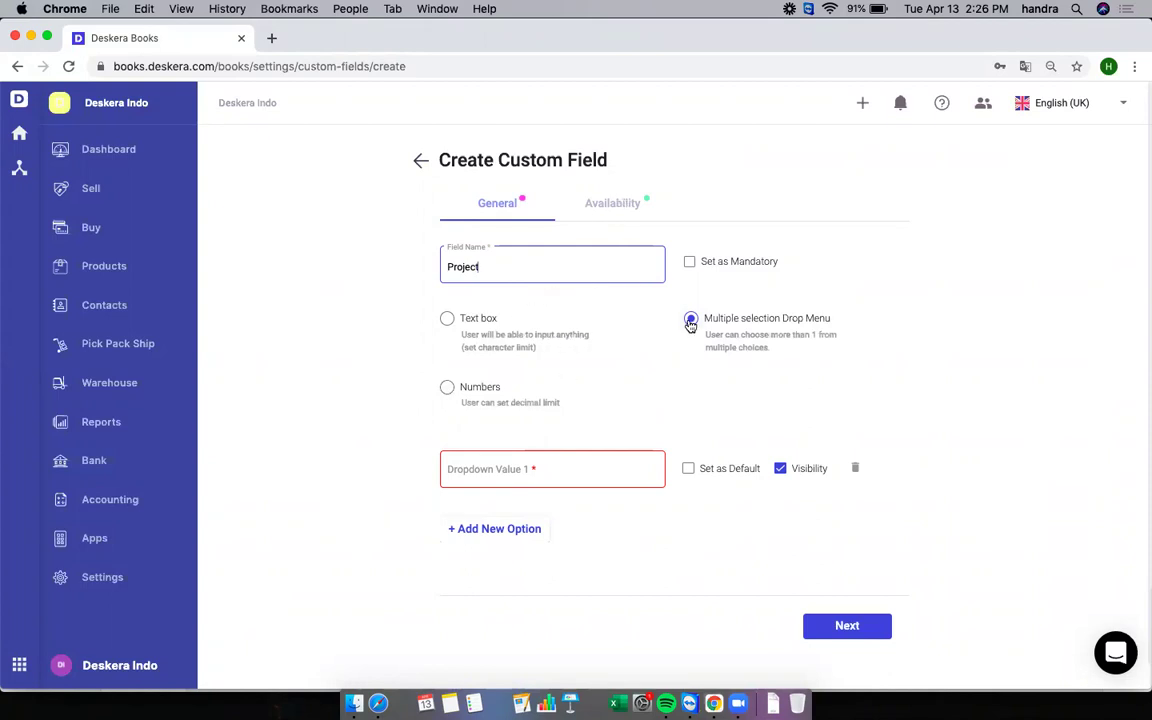
{"action": "left_click", "coordinate": [618, 203]}
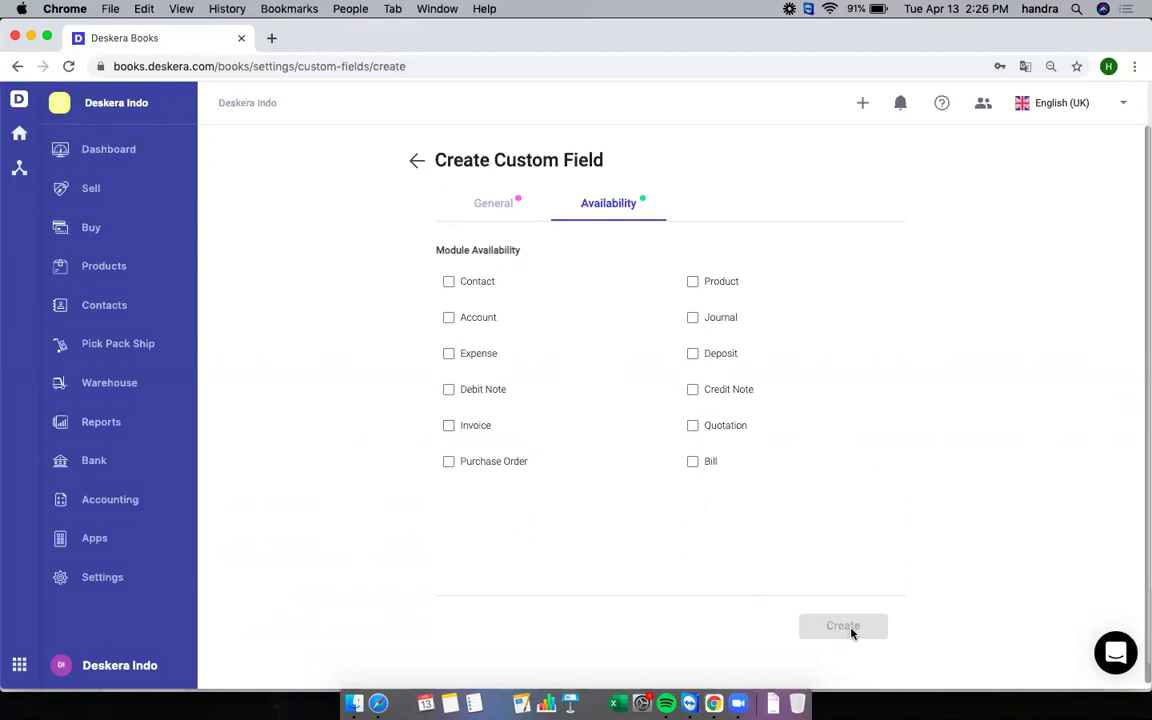
{"action": "left_click", "coordinate": [414, 160]}
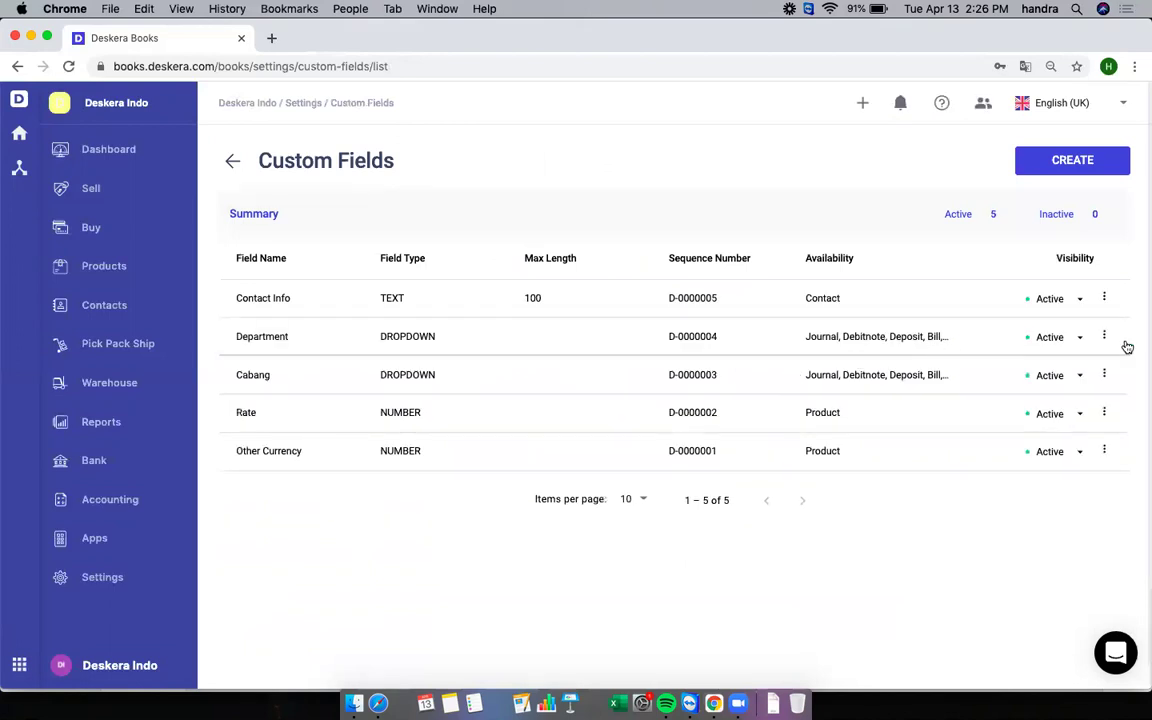
Step: Open the Cabang custom field for editing and examine its field type, dropdown values and module availability
{"action": "left_click", "coordinate": [1104, 378]}
{"action": "left_click", "coordinate": [1082, 416]}
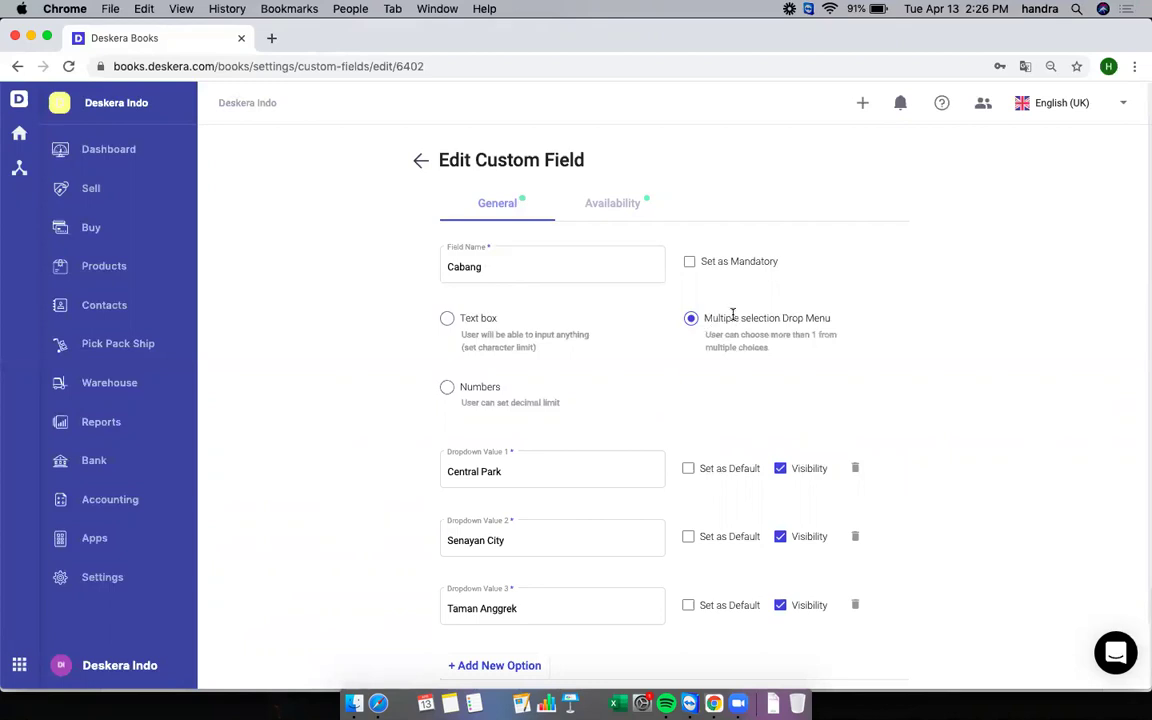
{"action": "scroll", "coordinate": [733, 319], "scroll_direction": "down", "scroll_amount": 1}
{"action": "scroll", "coordinate": [733, 319], "scroll_direction": "down", "scroll_amount": 1}
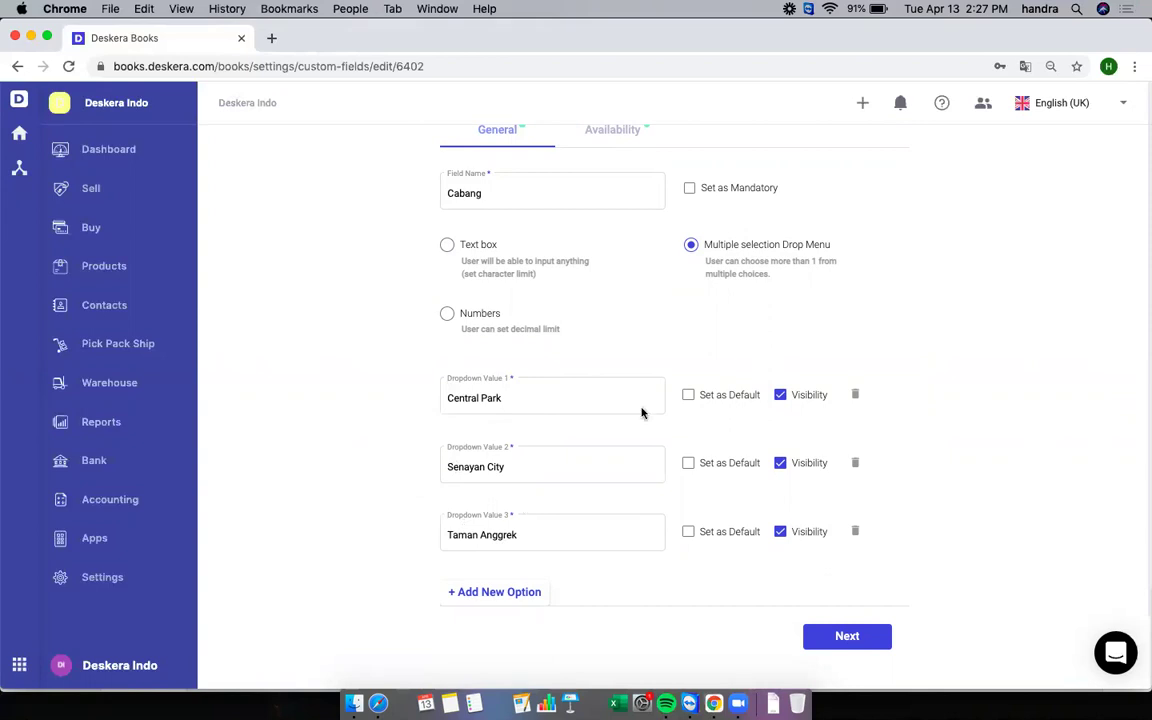
{"action": "scroll", "coordinate": [640, 410], "scroll_direction": "up", "scroll_amount": 1}
{"action": "scroll", "coordinate": [642, 413], "scroll_direction": "down", "scroll_amount": 1}
{"action": "scroll", "coordinate": [643, 455], "scroll_direction": "up", "scroll_amount": 1}
{"action": "scroll", "coordinate": [670, 393], "scroll_direction": "down", "scroll_amount": 1}
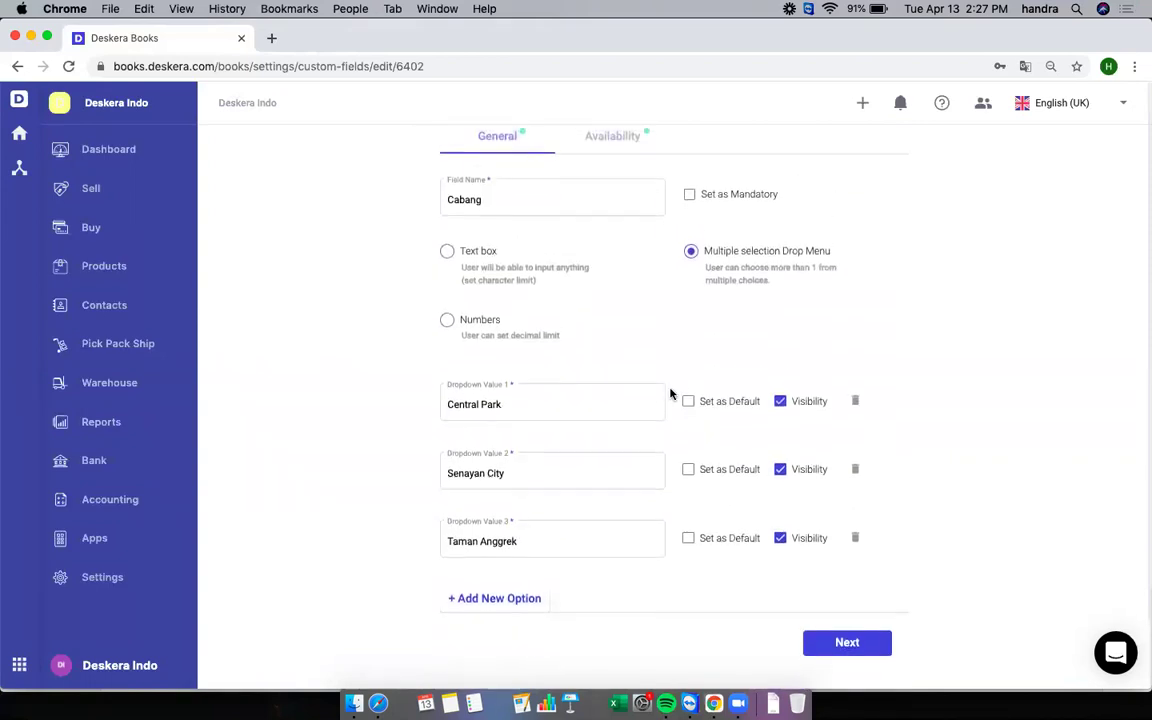
{"action": "scroll", "coordinate": [670, 393], "scroll_direction": "up", "scroll_amount": 1}
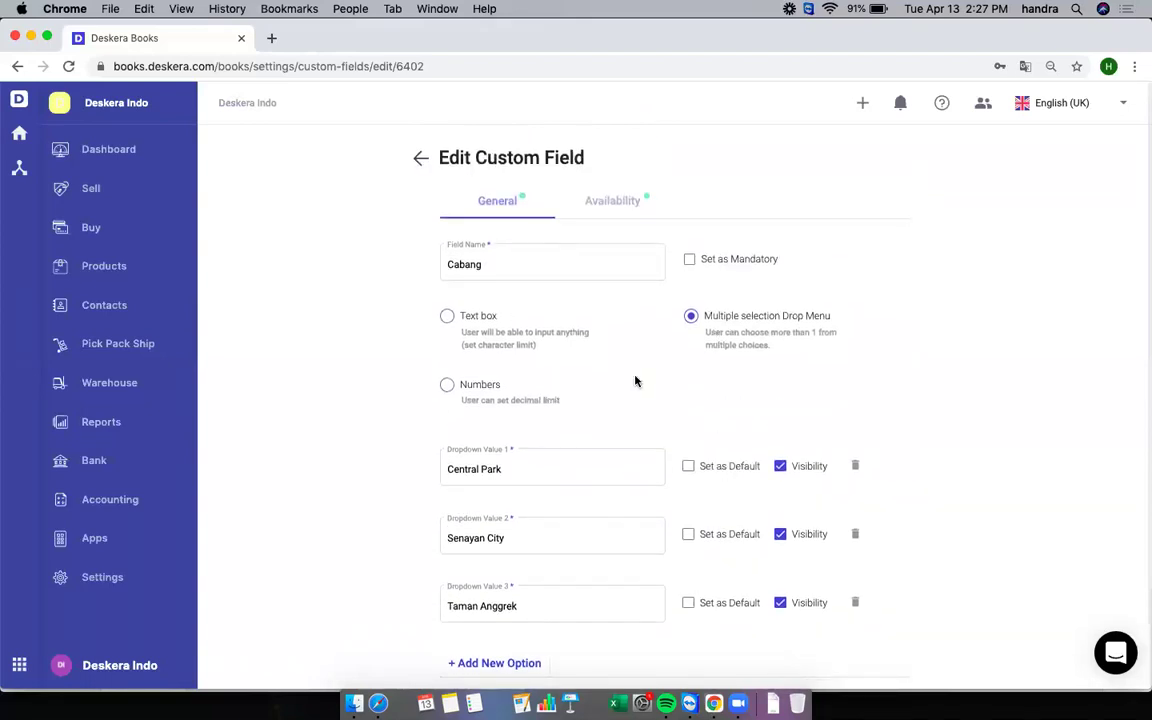
{"action": "left_click", "coordinate": [617, 212]}
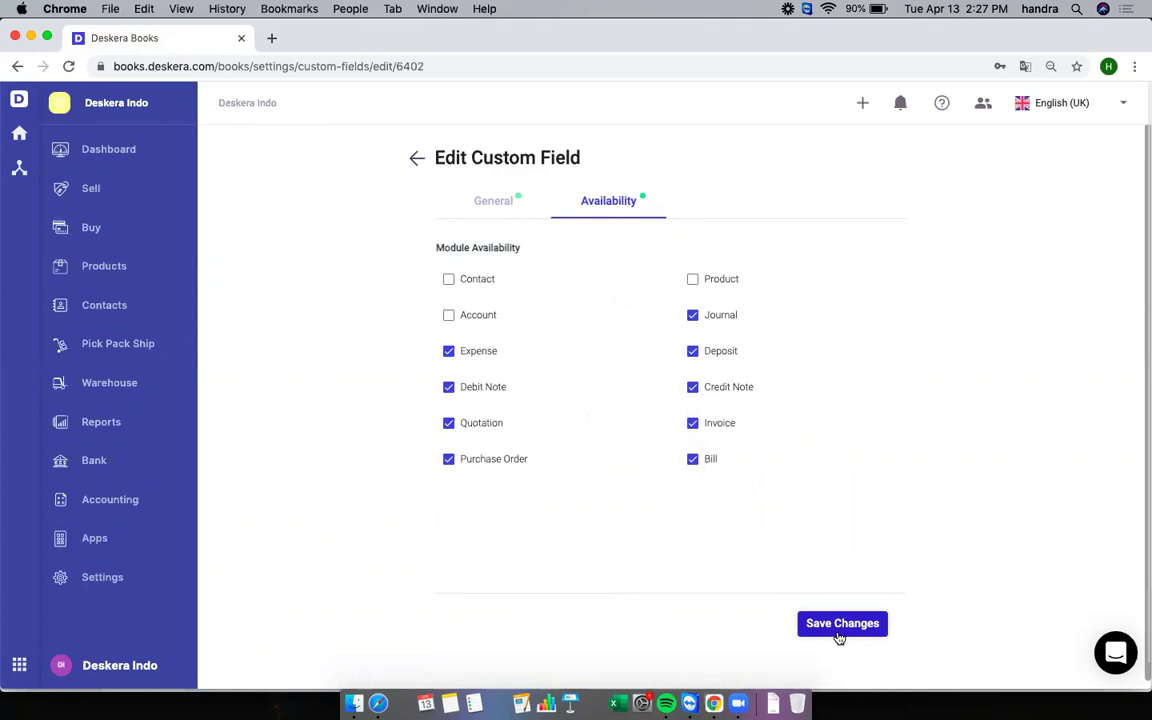
Step: Leave the custom field settings and start a new invoice from the sales records
{"action": "left_click", "coordinate": [100, 580]}
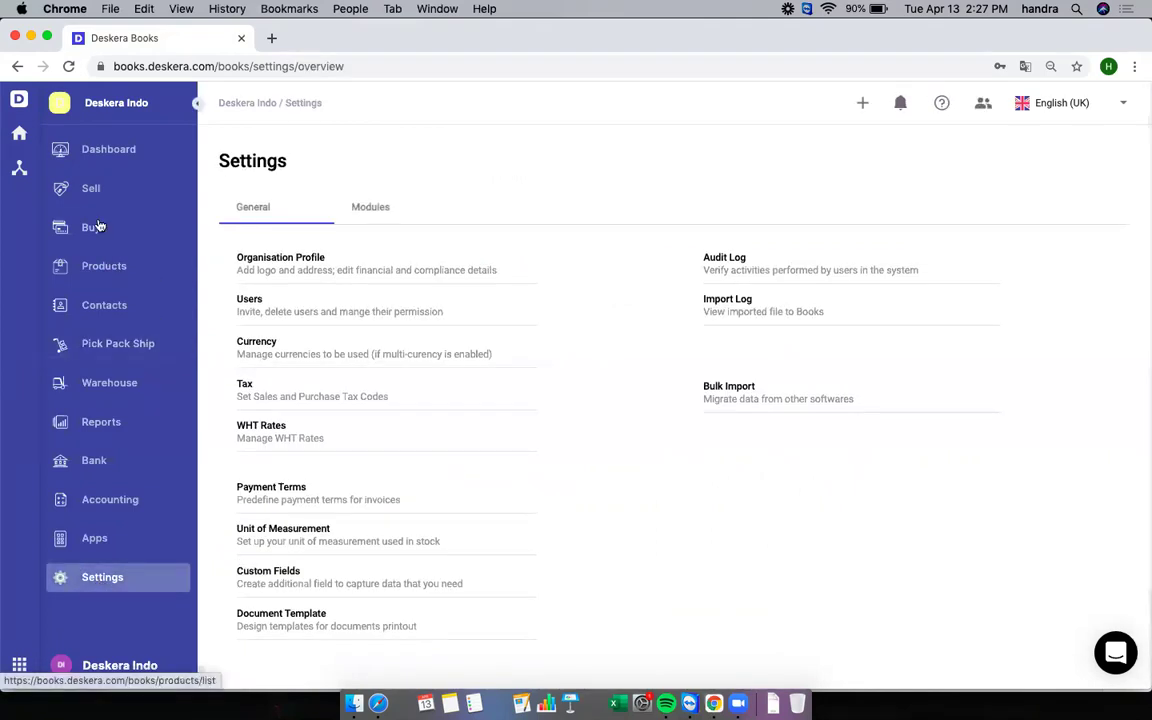
{"action": "left_click", "coordinate": [99, 188]}
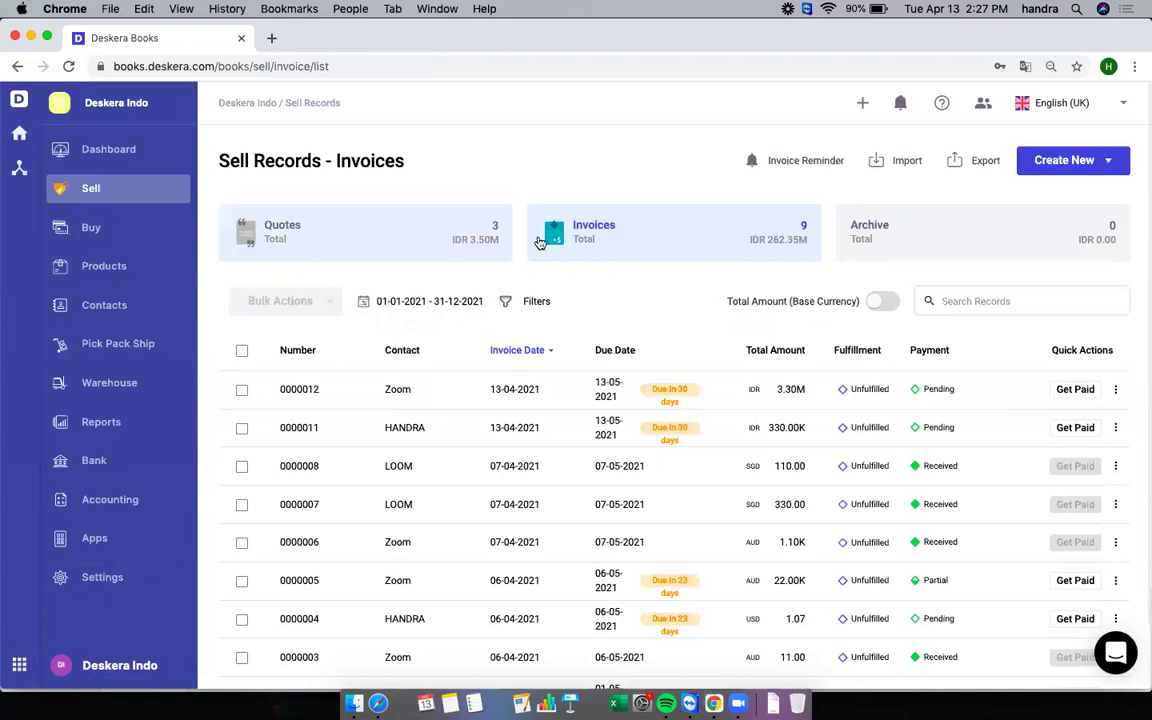
{"action": "left_click", "coordinate": [1066, 165]}
{"action": "left_click", "coordinate": [1066, 248]}
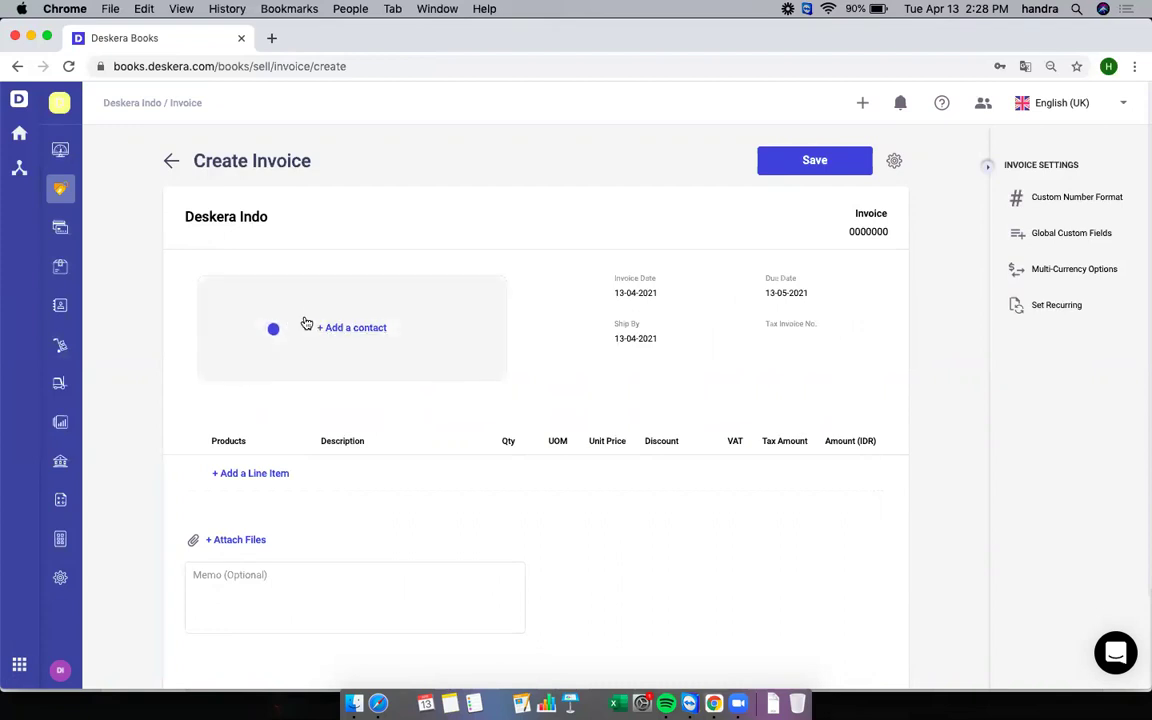
Step: Add the existing customer contact to the invoice by searching for the customer's name
{"action": "left_click", "coordinate": [337, 329]}
{"action": "left_click", "coordinate": [300, 297]}
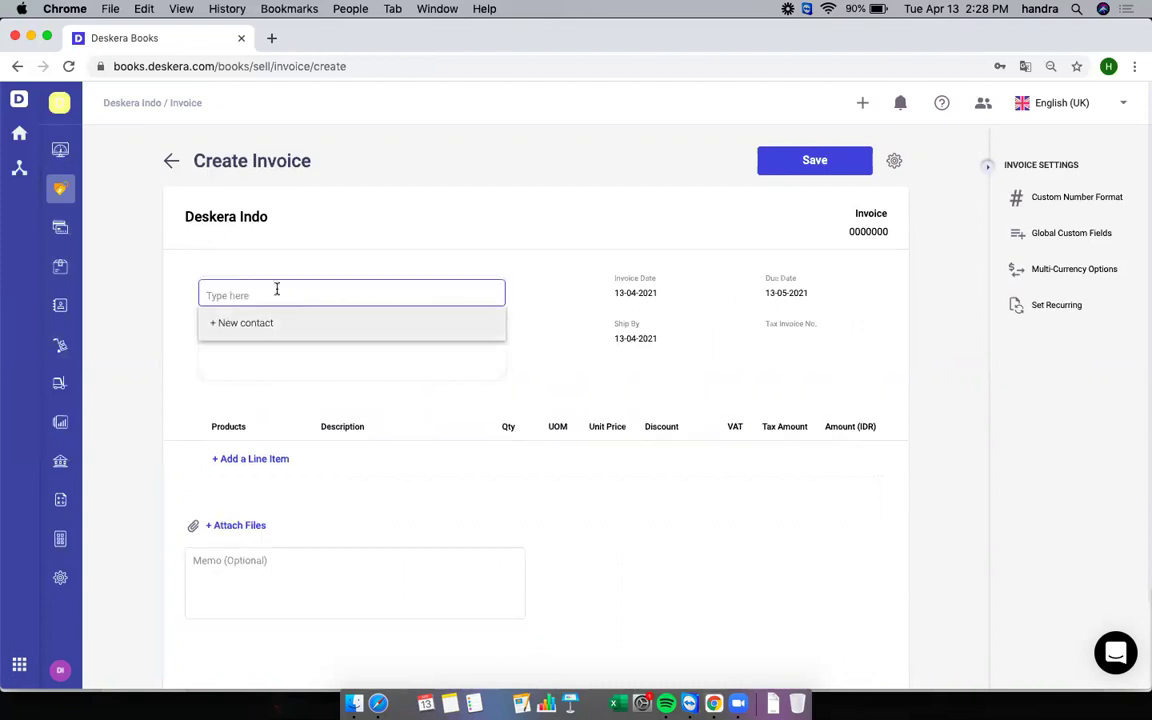
{"action": "type", "text": "HANDRA"}
{"action": "left_click", "coordinate": [279, 361]}
Step: Add the product JASA to the invoice as a line item with a unit price of 500,000
{"action": "left_click", "coordinate": [266, 462]}
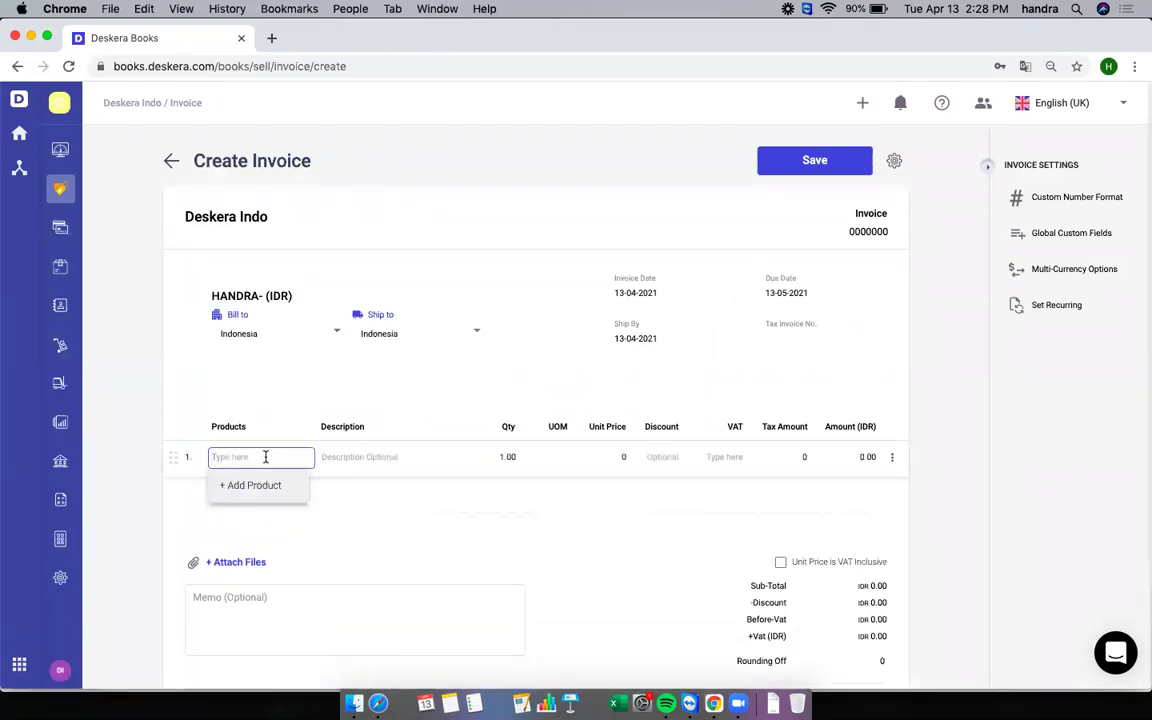
{"action": "type", "text": "JASA"}
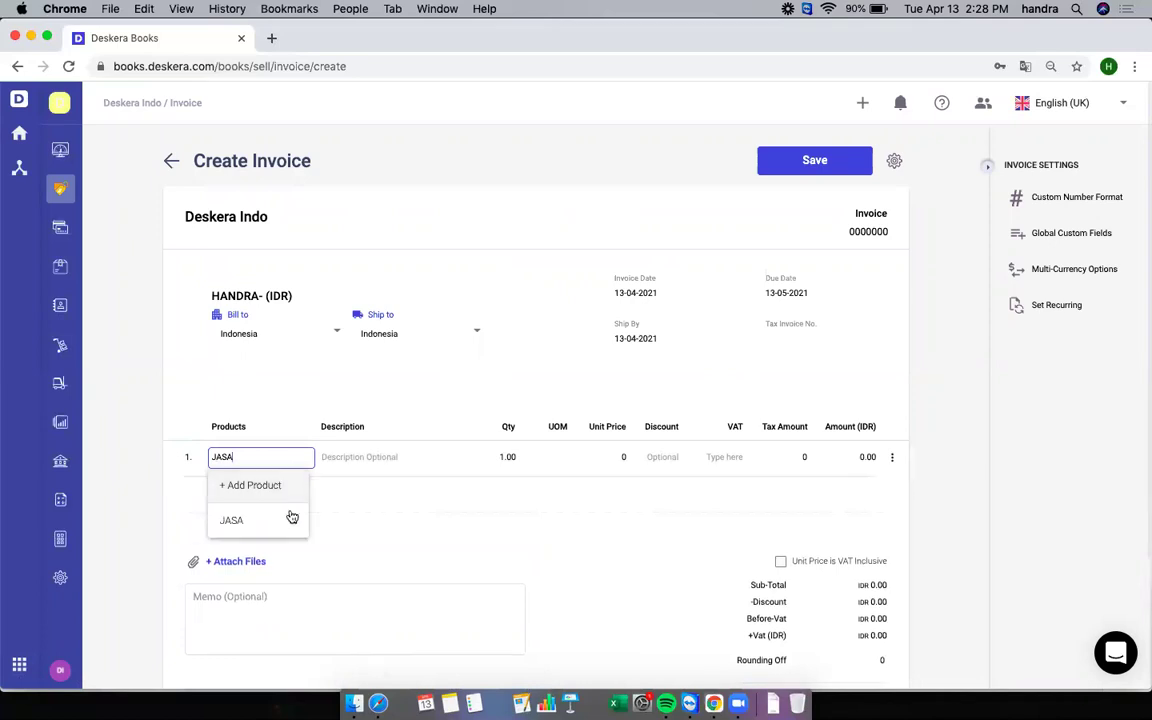
{"action": "left_click", "coordinate": [270, 522]}
{"action": "left_click", "coordinate": [610, 457]}
{"action": "type", "text": "50"}
{"action": "type", "text": "0,000"}
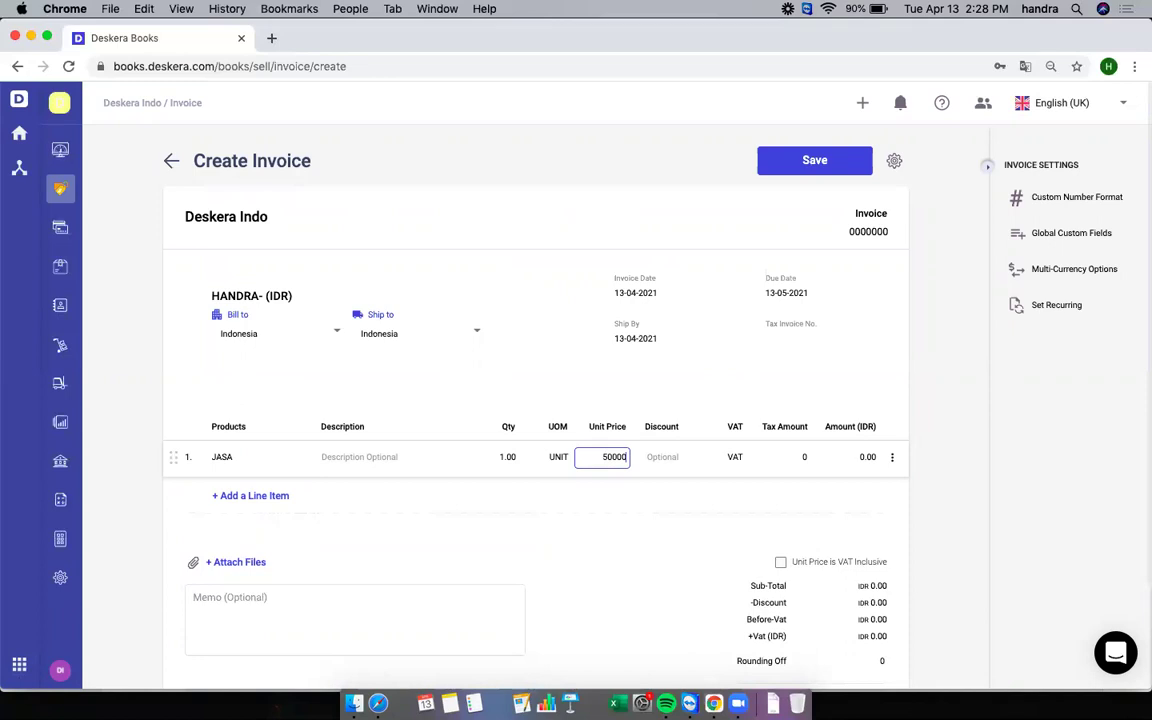
{"action": "left_click", "coordinate": [643, 581]}
{"action": "scroll", "coordinate": [800, 558], "scroll_direction": "down", "scroll_amount": 3}
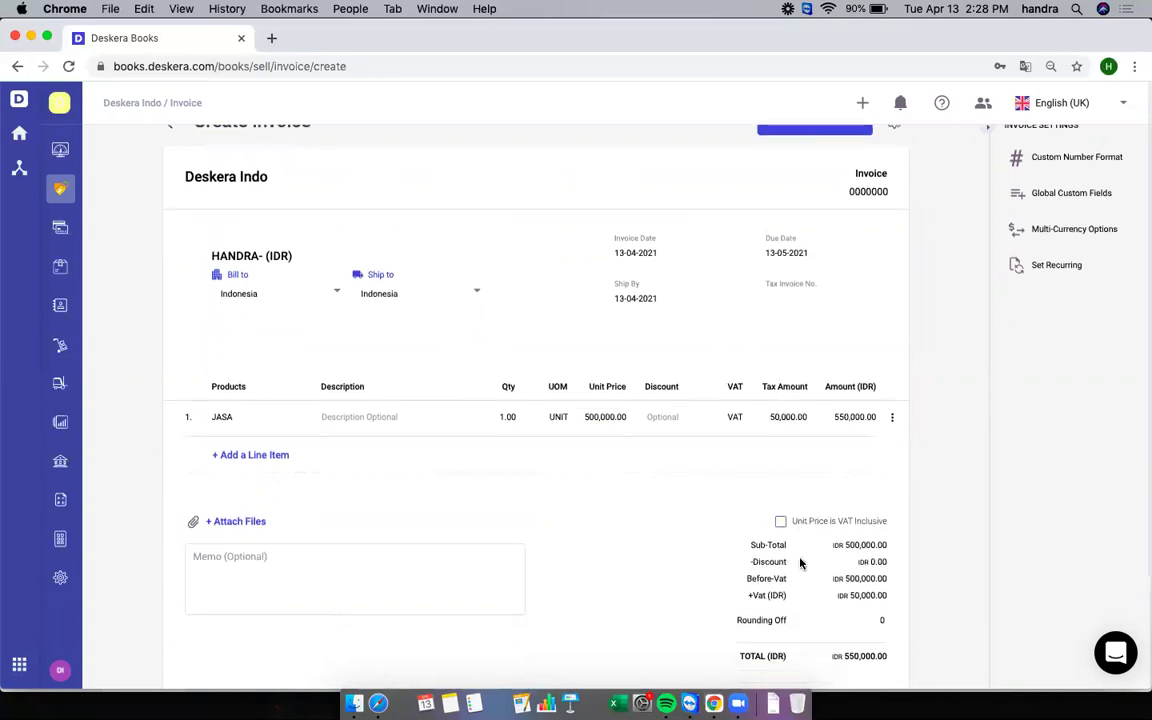
{"action": "scroll", "coordinate": [800, 550], "scroll_direction": "up", "scroll_amount": 3}
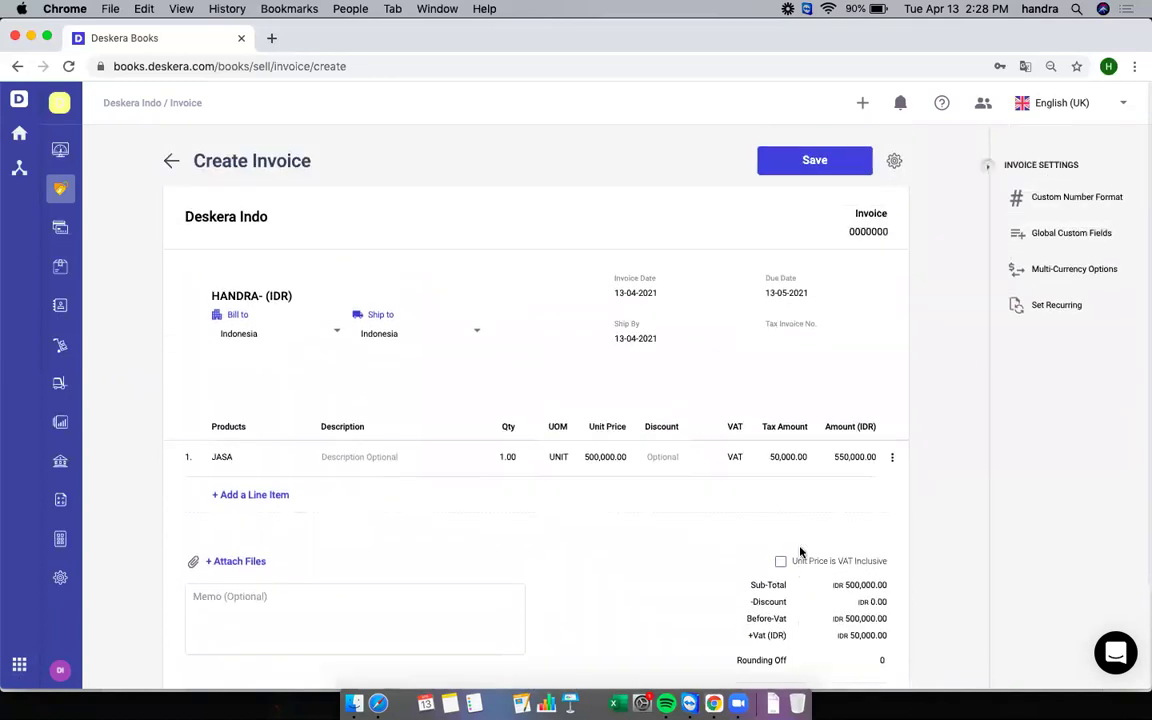
Step: Assign only the Cabang global custom field to the invoice, with the value Senayan City and without Department, and save the invoice
{"action": "left_click", "coordinate": [1067, 233]}
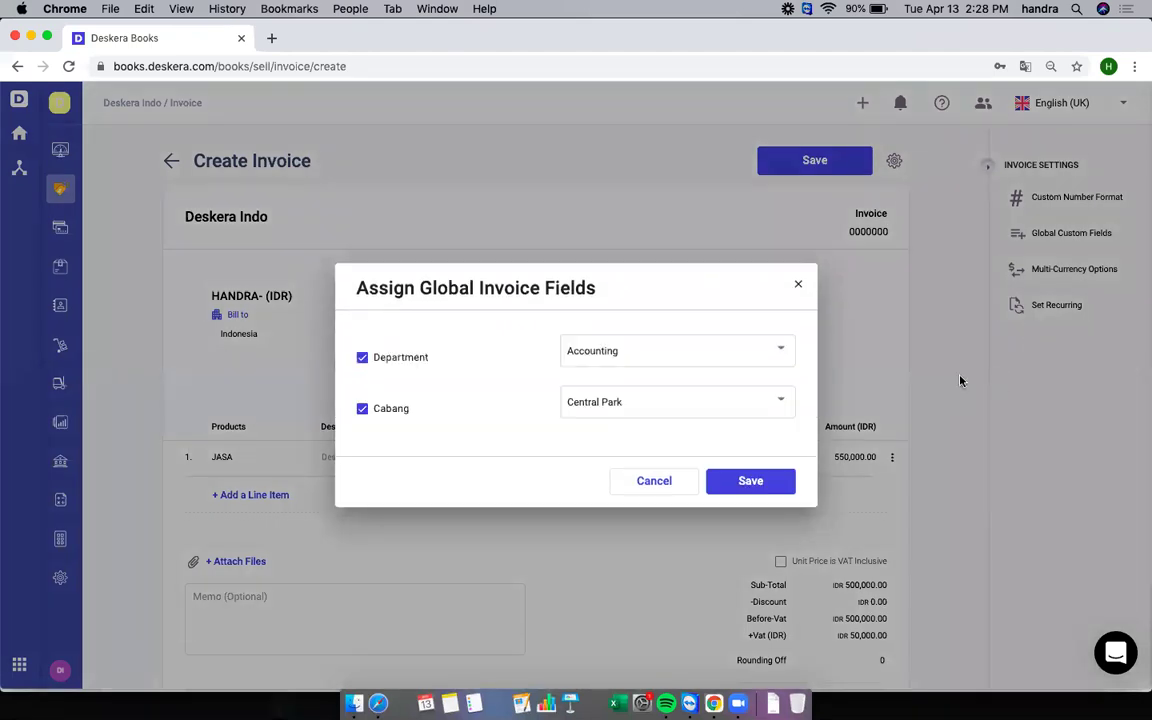
{"action": "left_click", "coordinate": [362, 360]}
{"action": "left_click", "coordinate": [660, 410]}
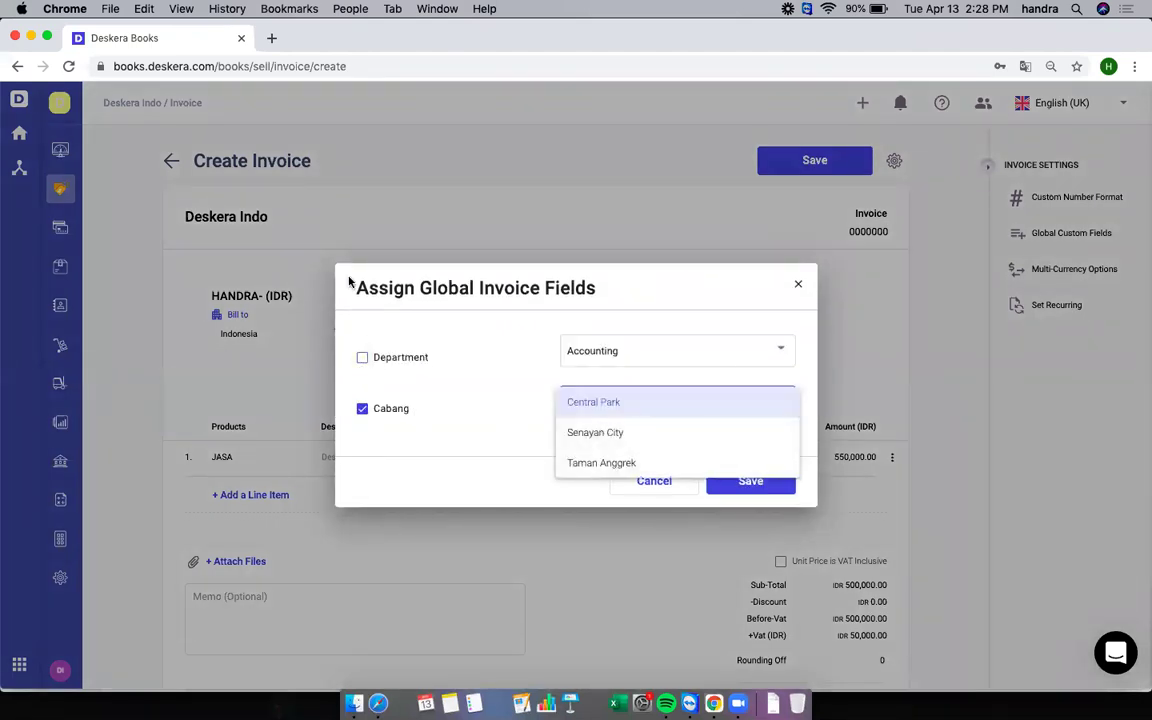
{"action": "left_click", "coordinate": [652, 435]}
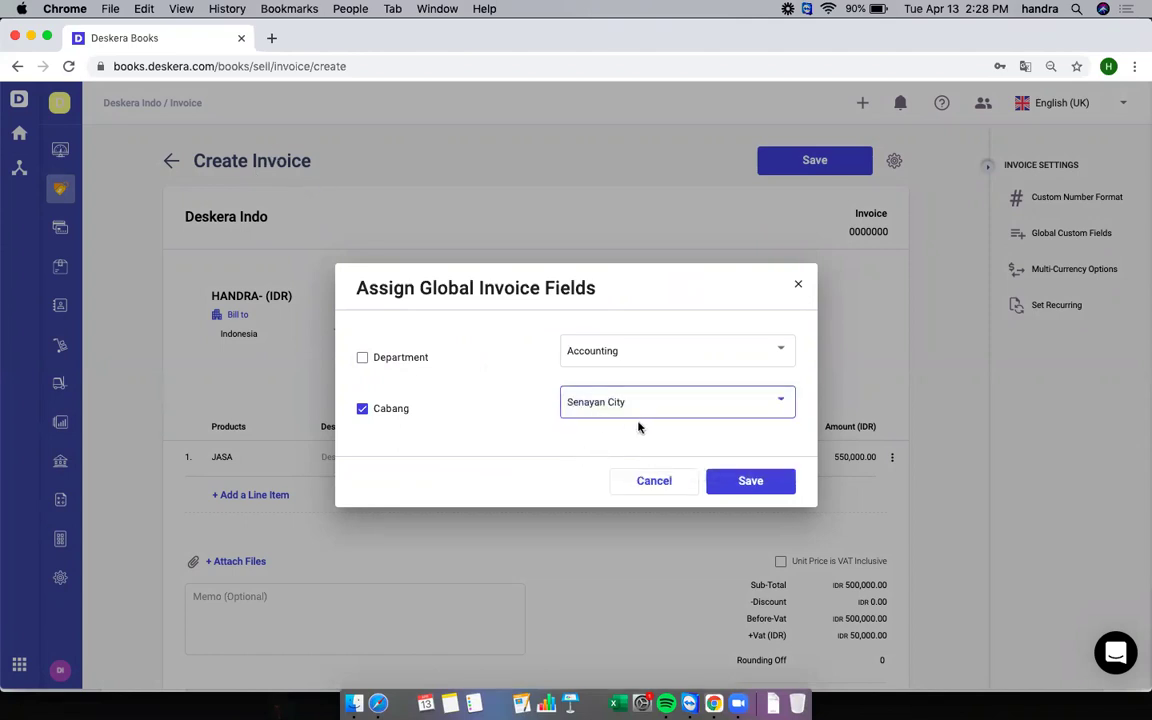
{"action": "left_click", "coordinate": [751, 481]}
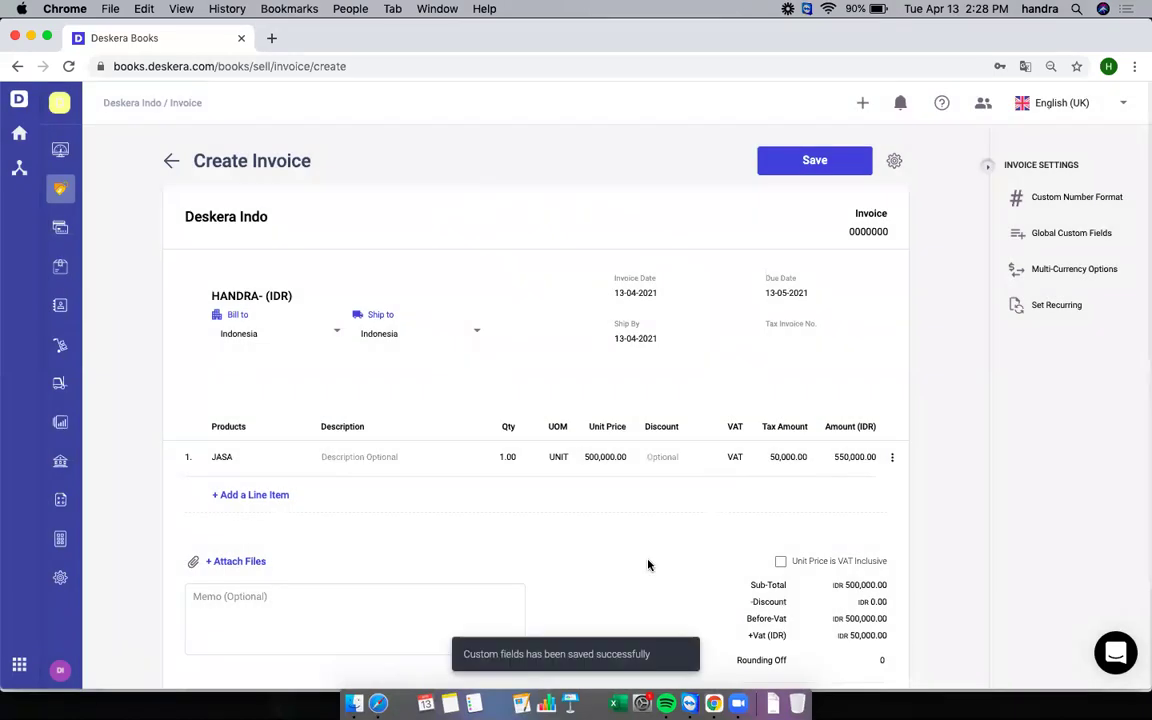
{"action": "scroll", "coordinate": [769, 386], "scroll_direction": "down", "scroll_amount": 2}
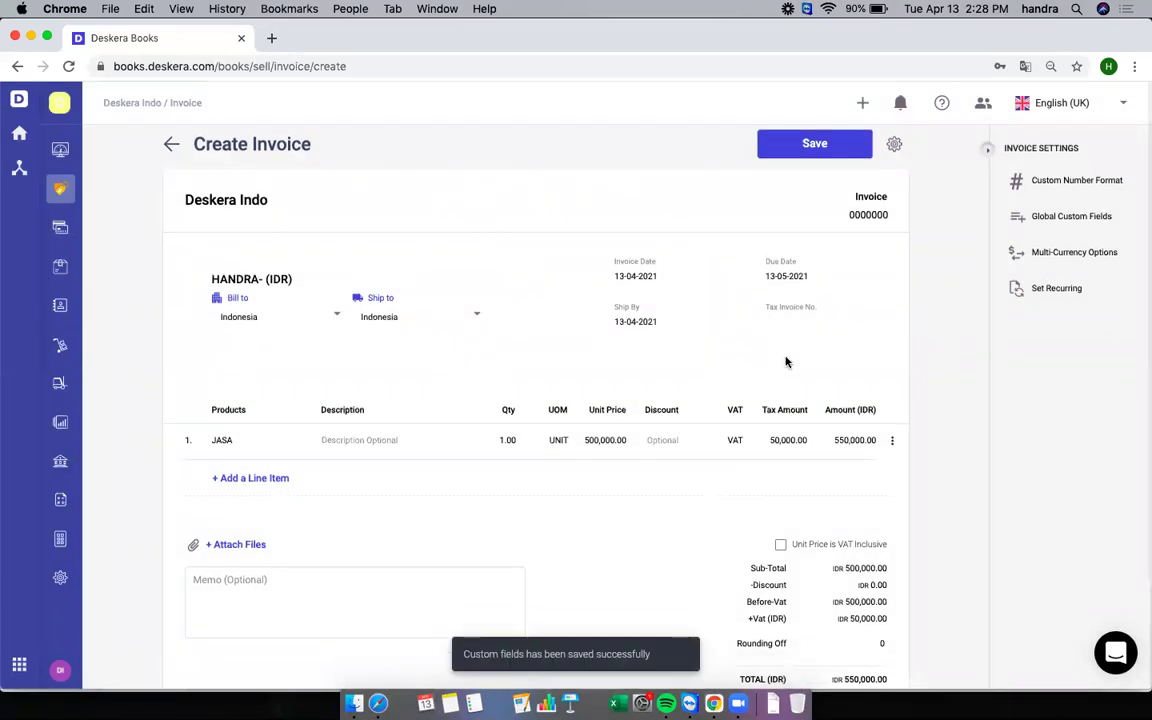
{"action": "scroll", "coordinate": [732, 467], "scroll_direction": "up", "scroll_amount": 2}
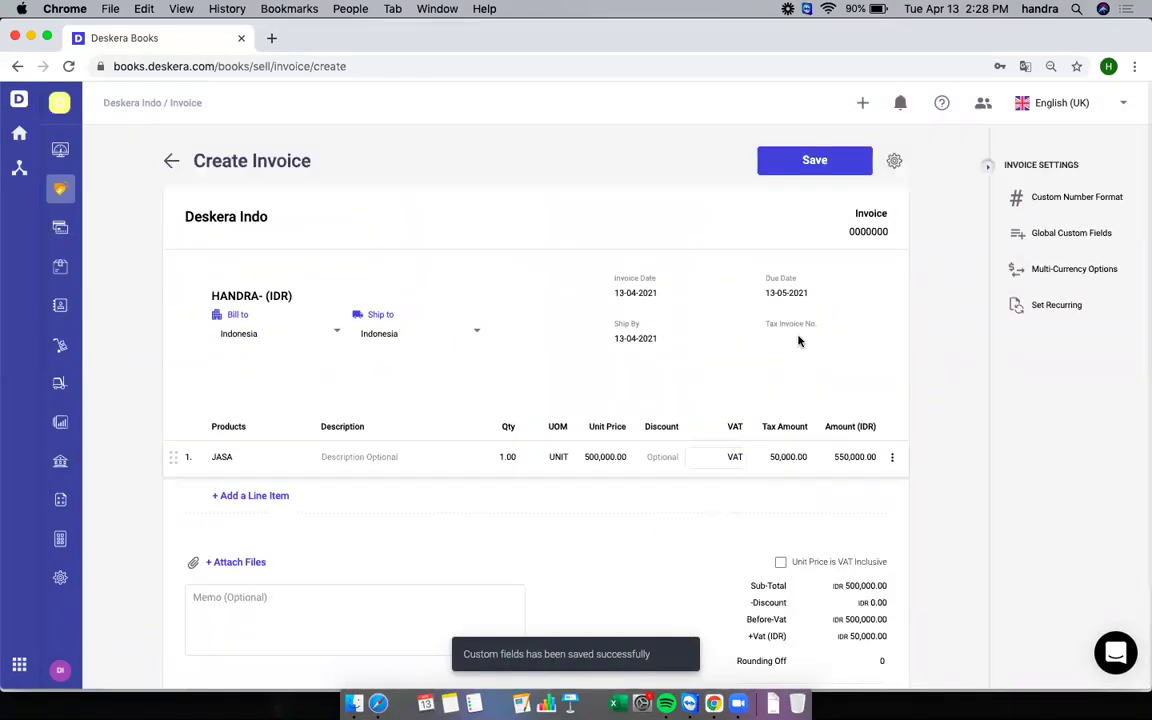
{"action": "left_click", "coordinate": [842, 170]}
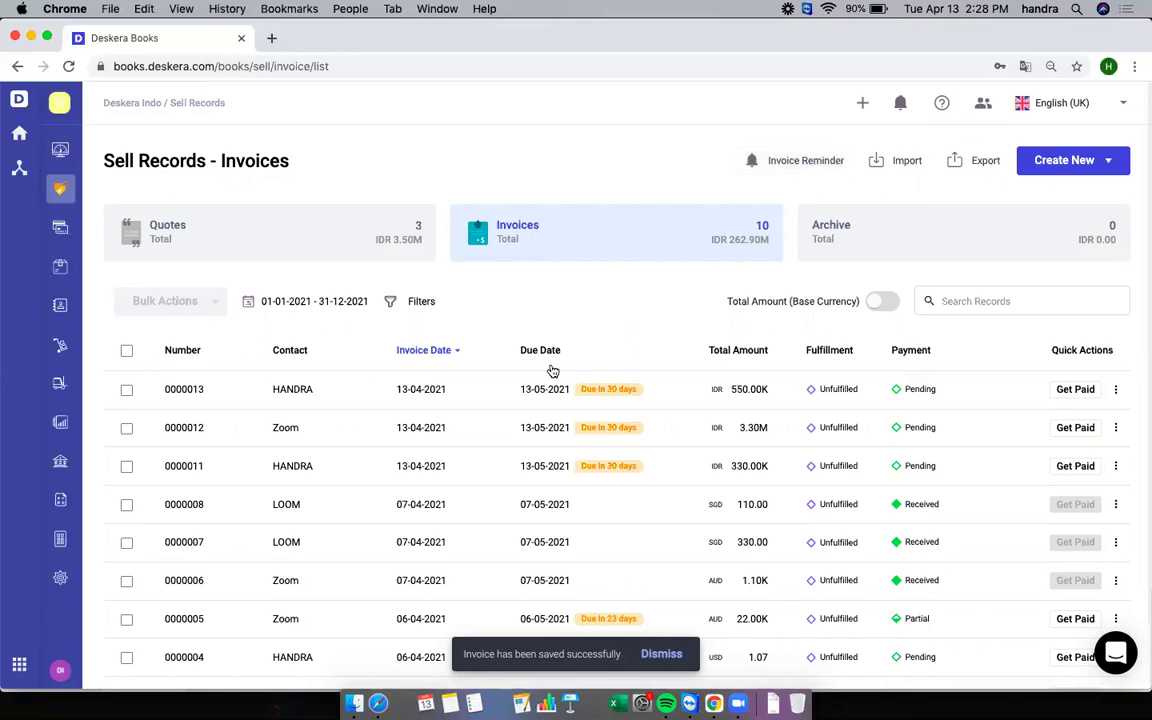
Step: View the custom fields of the newest invoice in the sales list, examine the Cabang value, and close the view
{"action": "left_click", "coordinate": [1116, 390]}
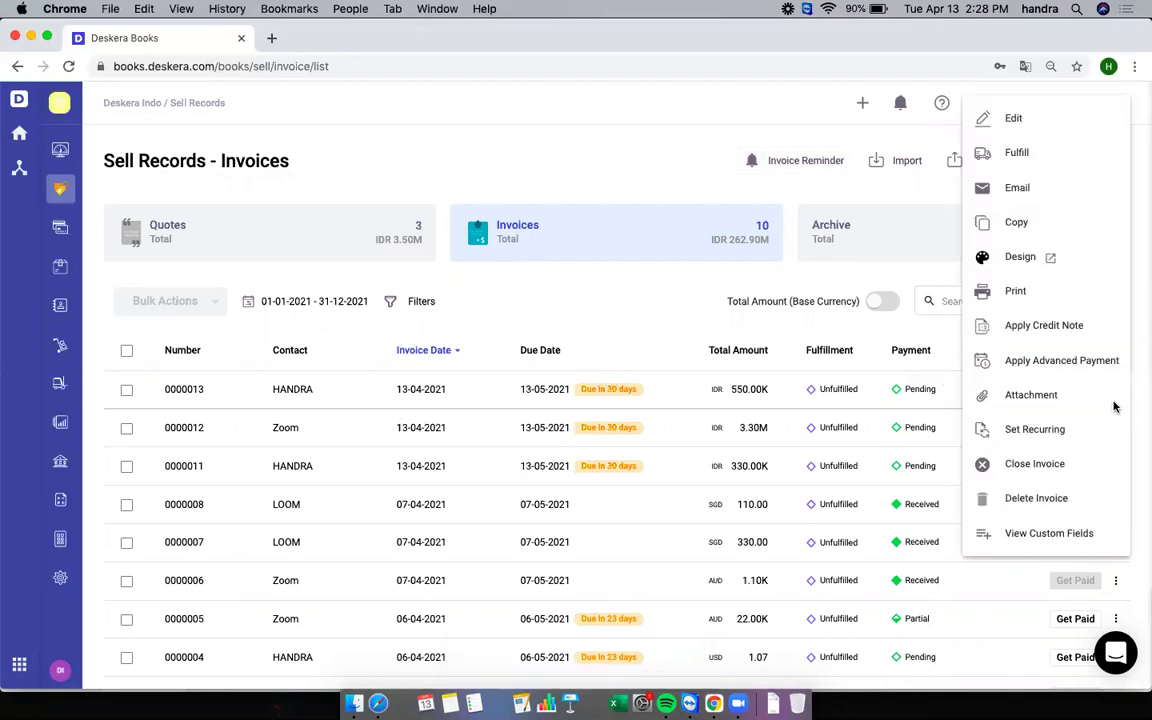
{"action": "left_click", "coordinate": [1062, 533]}
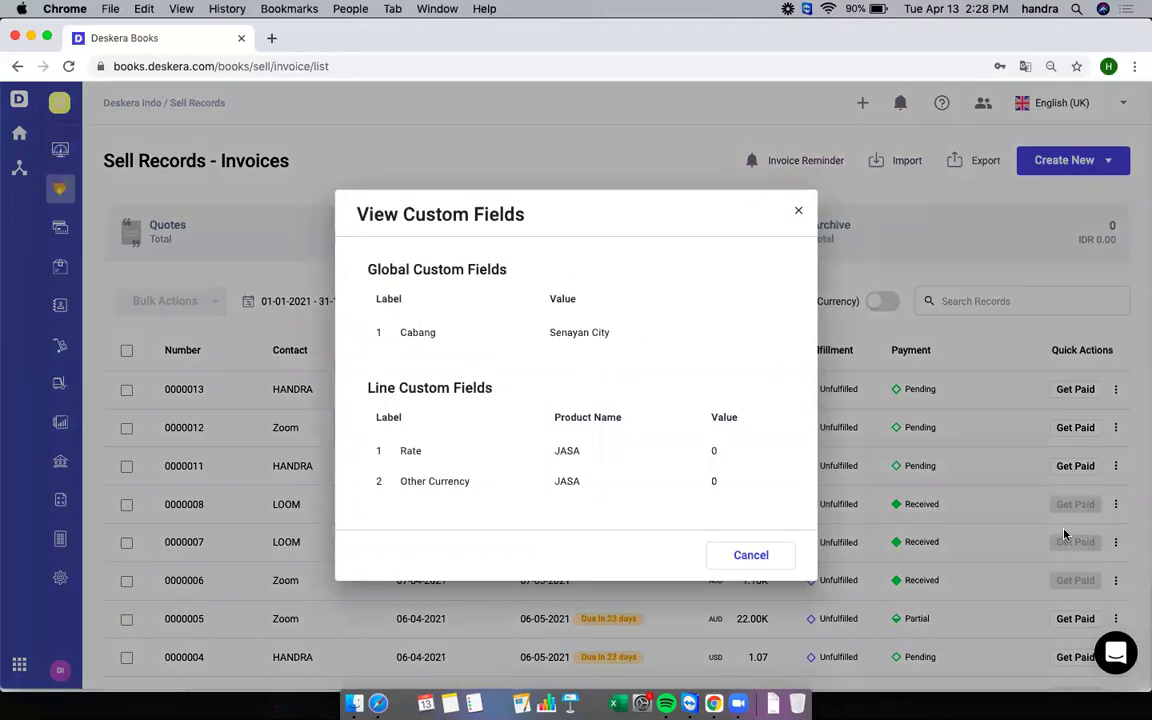
{"action": "double_click", "coordinate": [415, 332]}
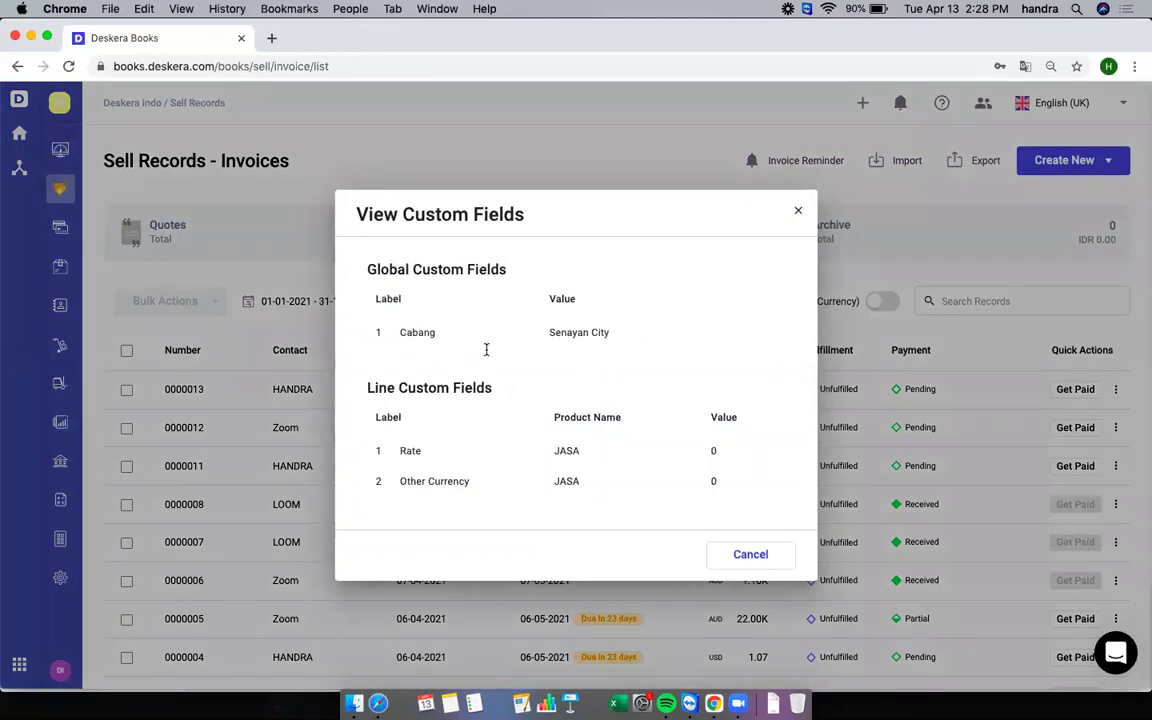
{"action": "triple_click", "coordinate": [570, 334]}
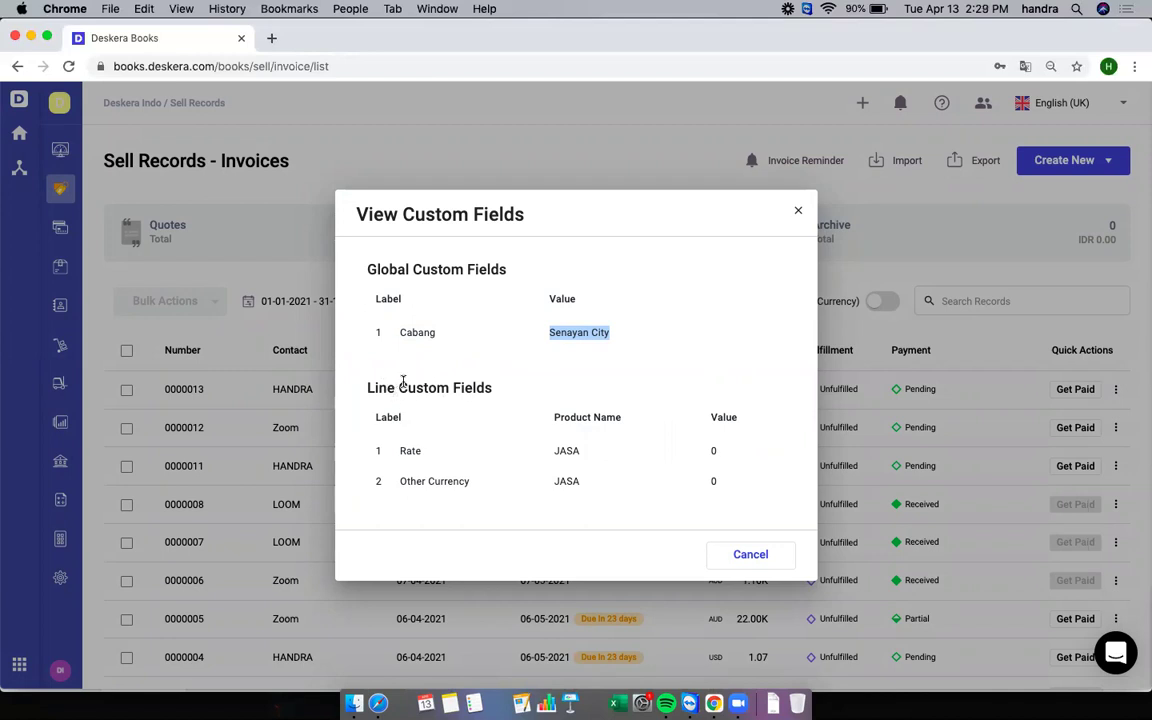
{"action": "left_click", "coordinate": [400, 266]}
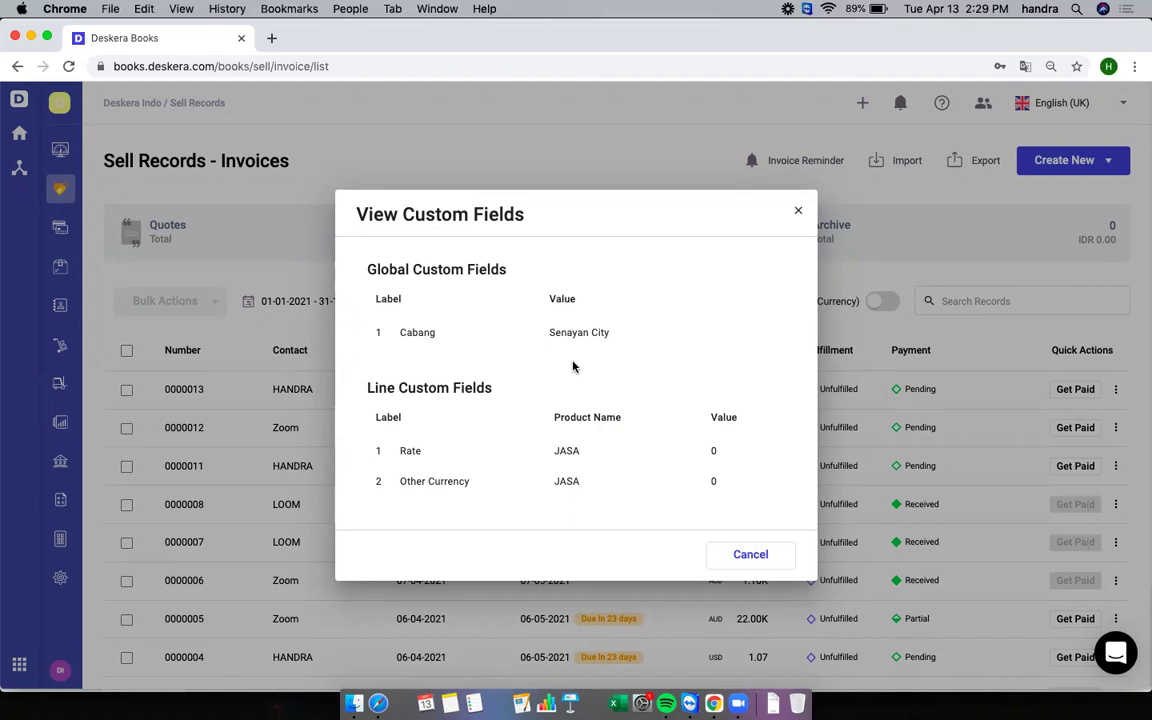
{"action": "left_click", "coordinate": [799, 216]}
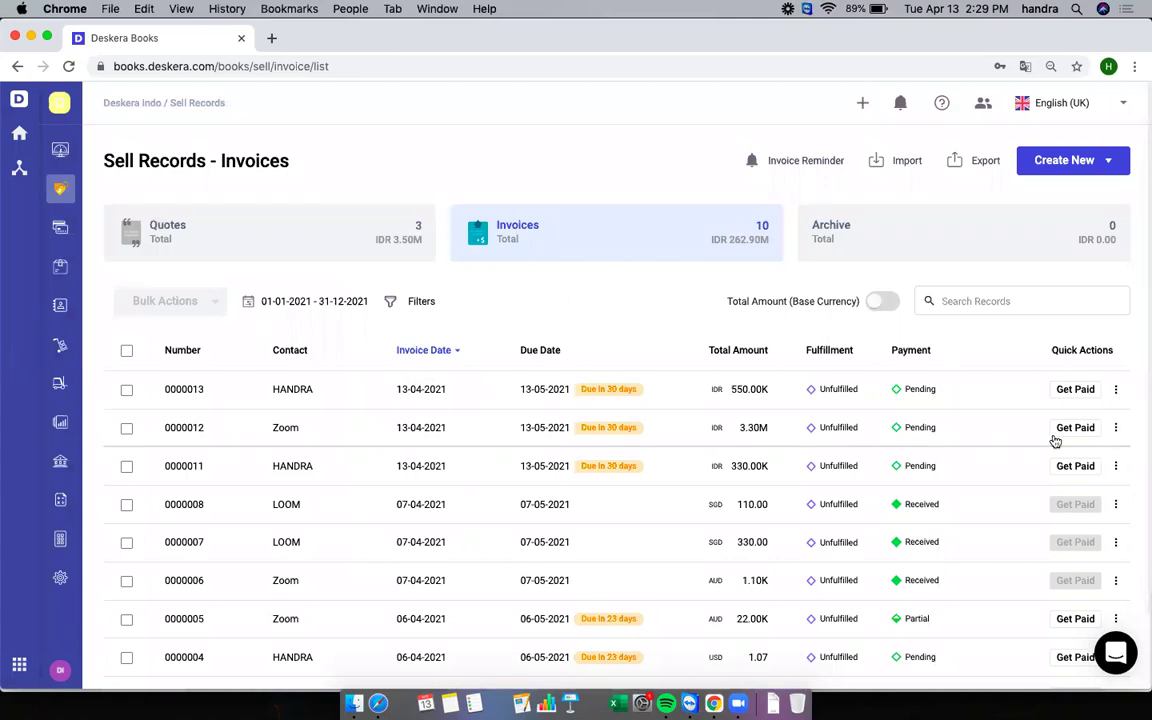
Step: Filter the invoice list by the global custom field Cabang with the value Senayan City
{"action": "left_click", "coordinate": [421, 302]}
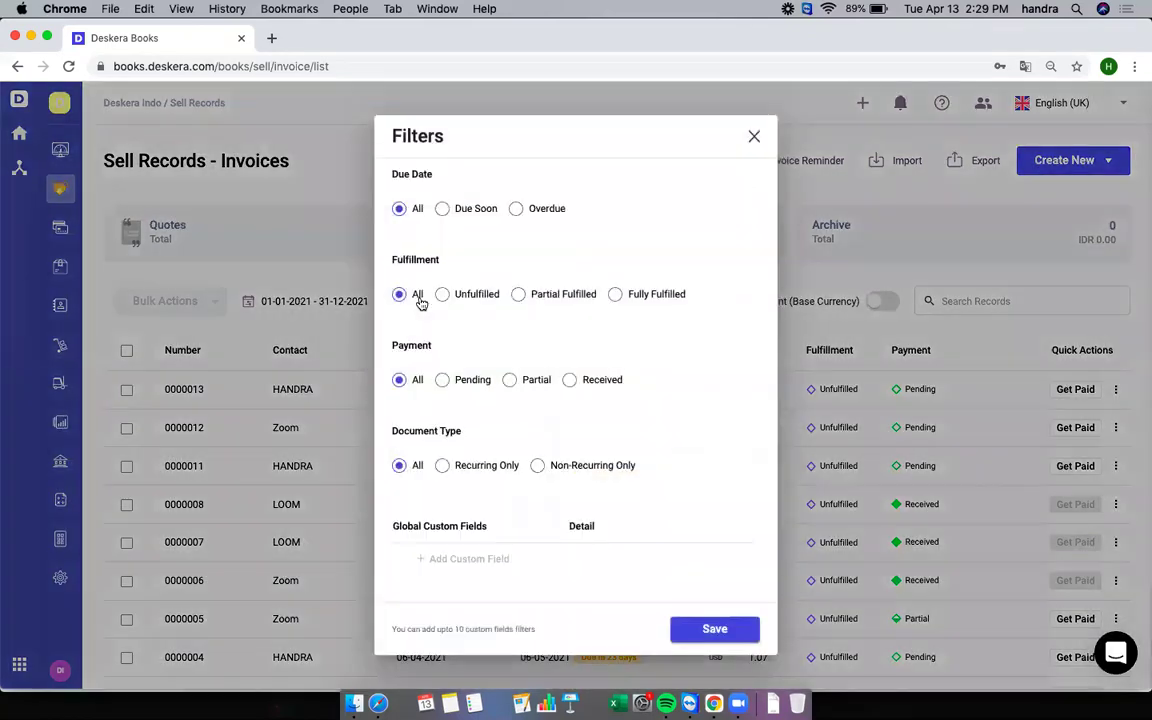
{"action": "left_click", "coordinate": [477, 566]}
{"action": "scroll", "coordinate": [480, 480], "scroll_direction": "down", "scroll_amount": 2}
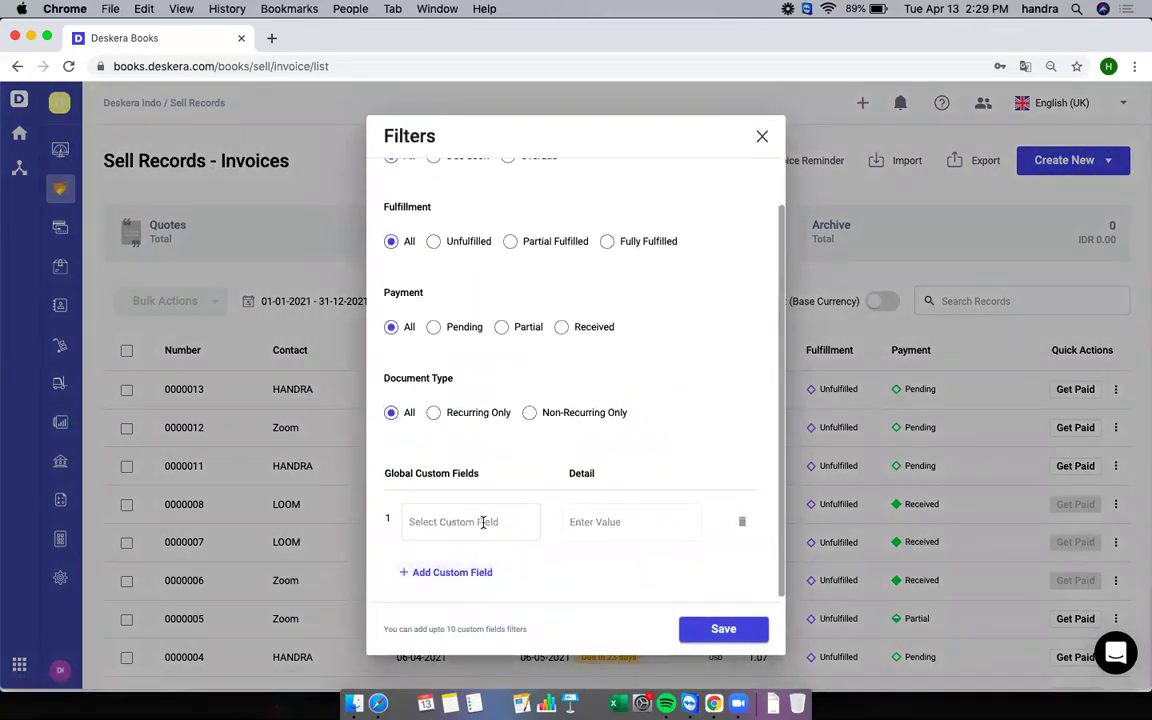
{"action": "left_click", "coordinate": [483, 522]}
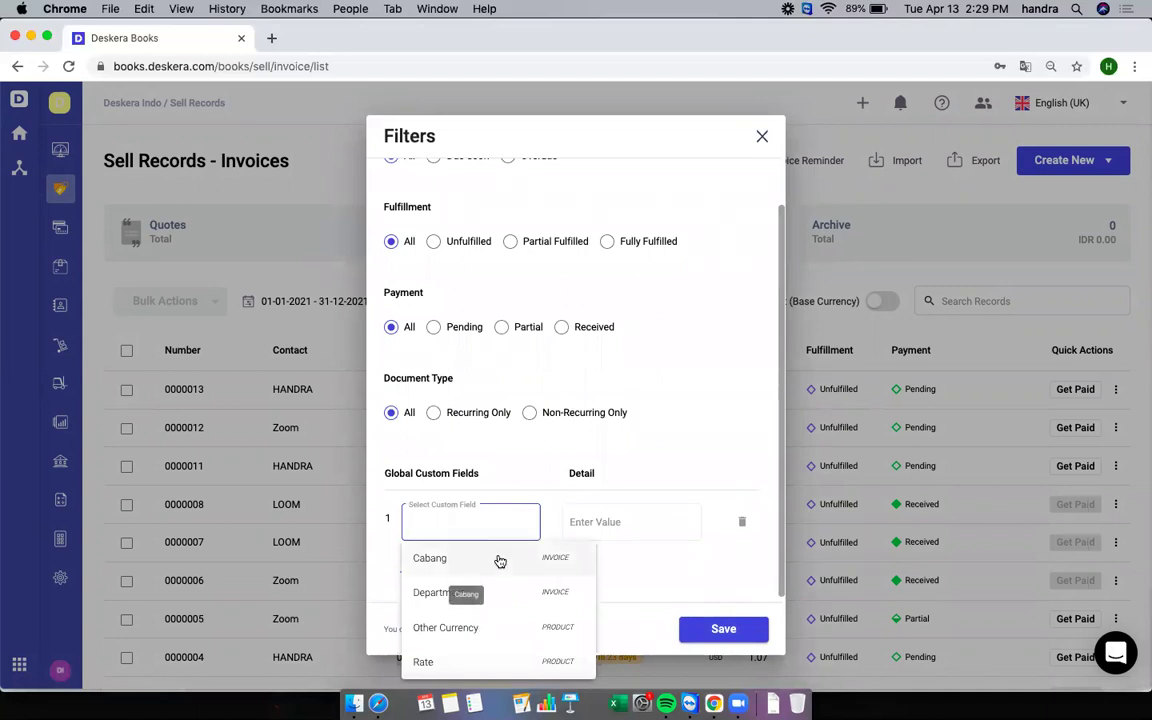
{"action": "left_click", "coordinate": [500, 561]}
{"action": "left_click", "coordinate": [644, 534]}
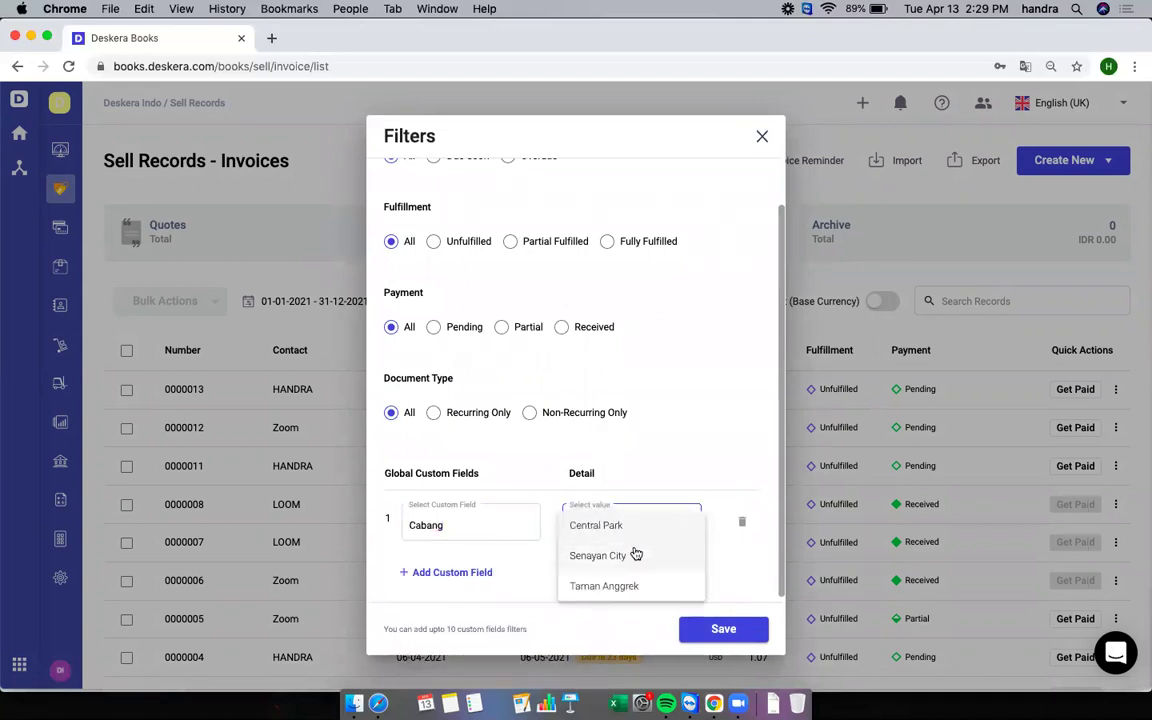
{"action": "left_click", "coordinate": [663, 556]}
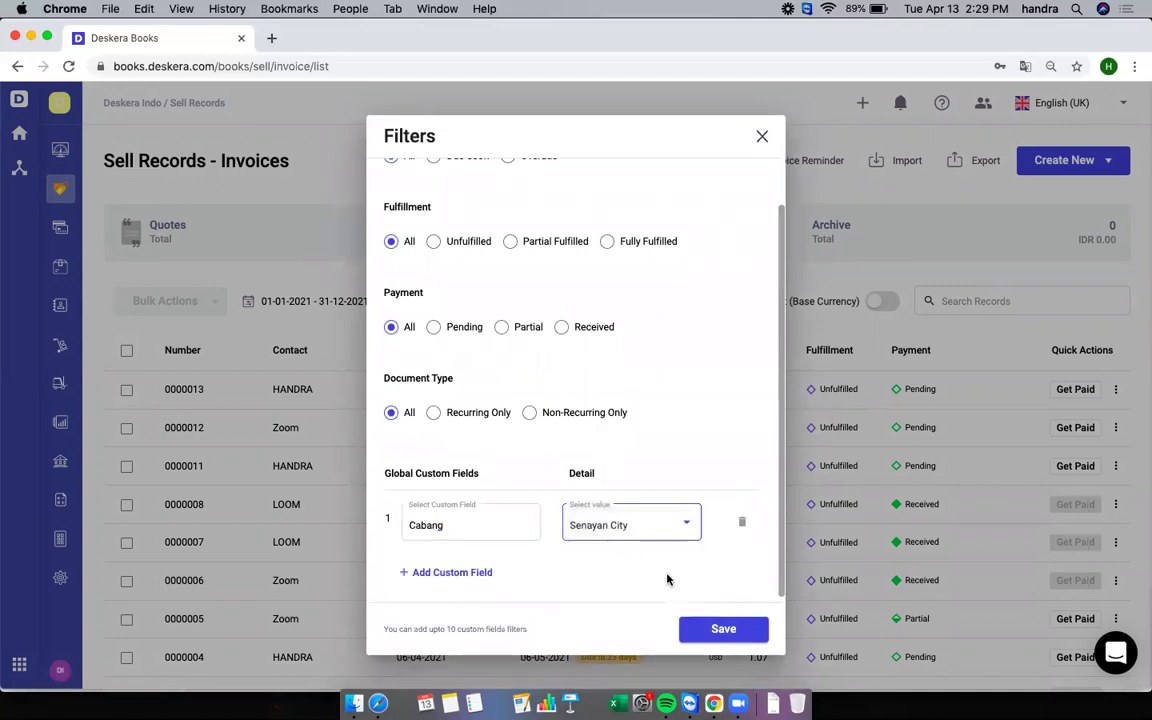
{"action": "left_click", "coordinate": [726, 634]}
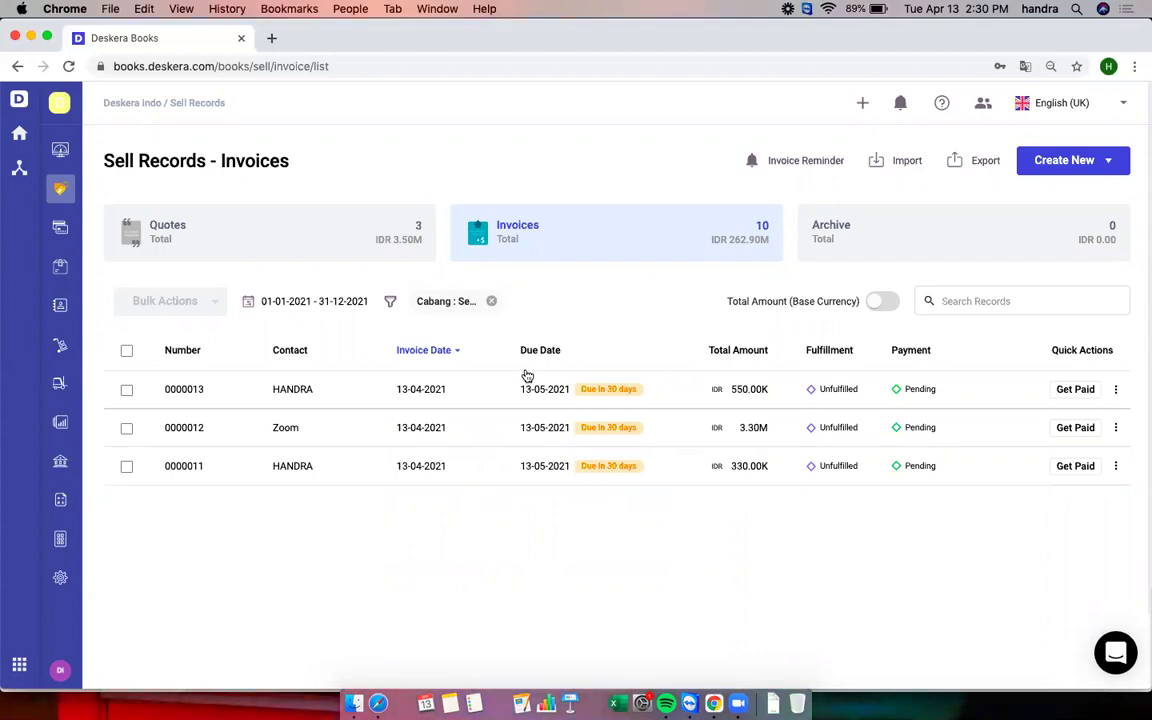
Step: Open a new bill form from the buy records to examine its custom field settings
{"action": "left_click", "coordinate": [62, 230]}
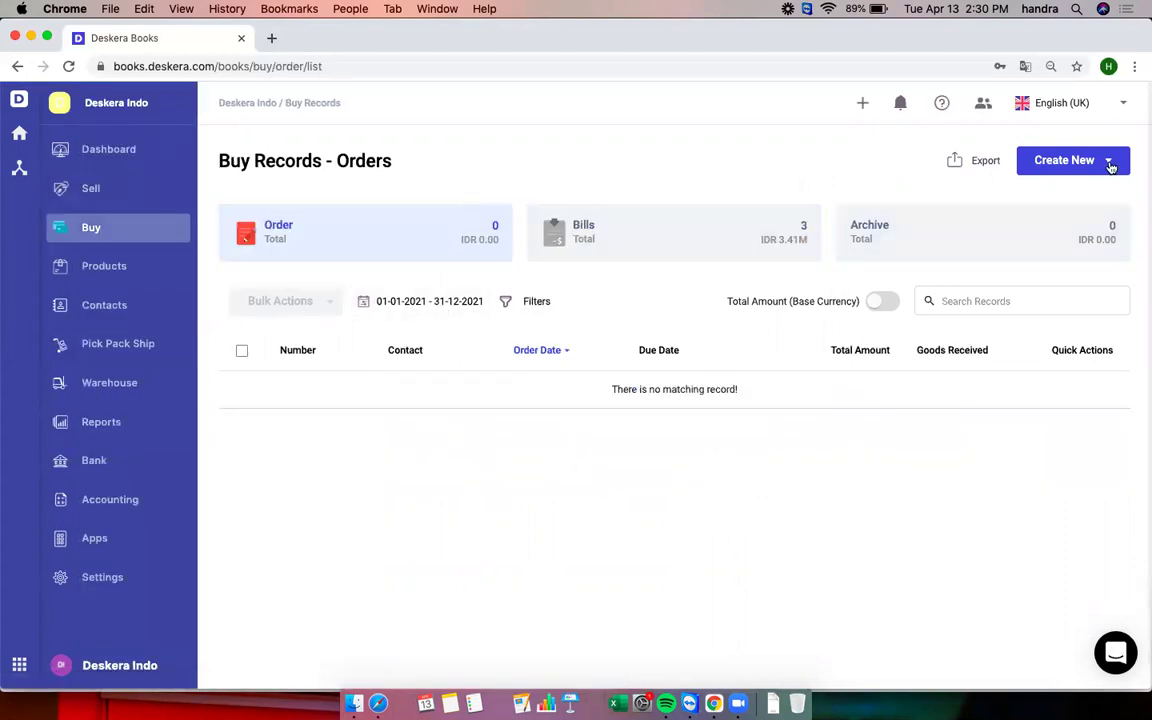
{"action": "left_click", "coordinate": [1070, 161]}
{"action": "left_click", "coordinate": [1050, 245]}
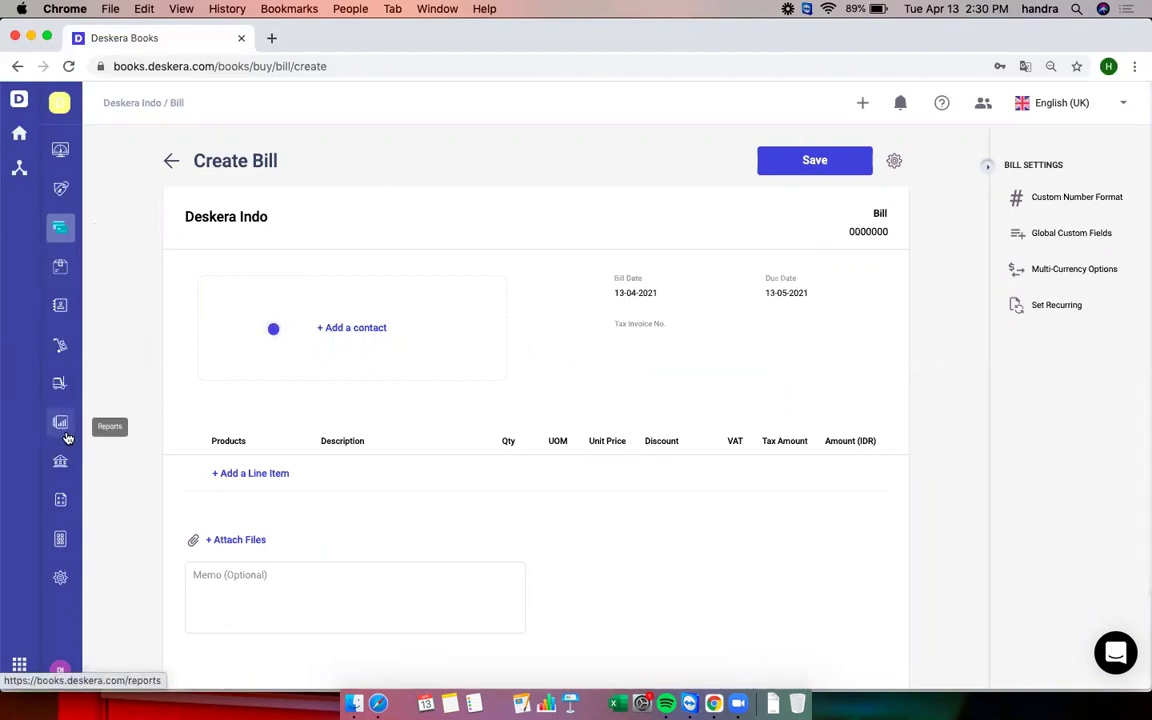
Step: Open a new direct expense in Accounting, examine its global custom fields, and return to the expense list without saving
{"action": "left_click", "coordinate": [59, 508]}
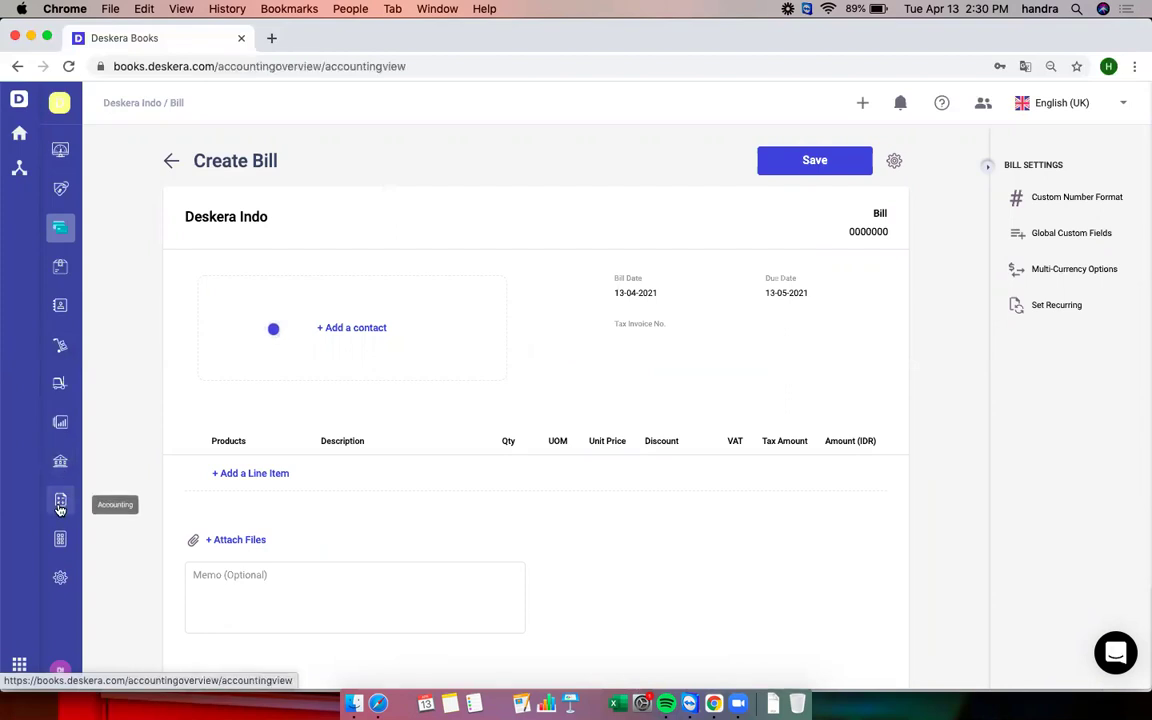
{"action": "left_click", "coordinate": [592, 425]}
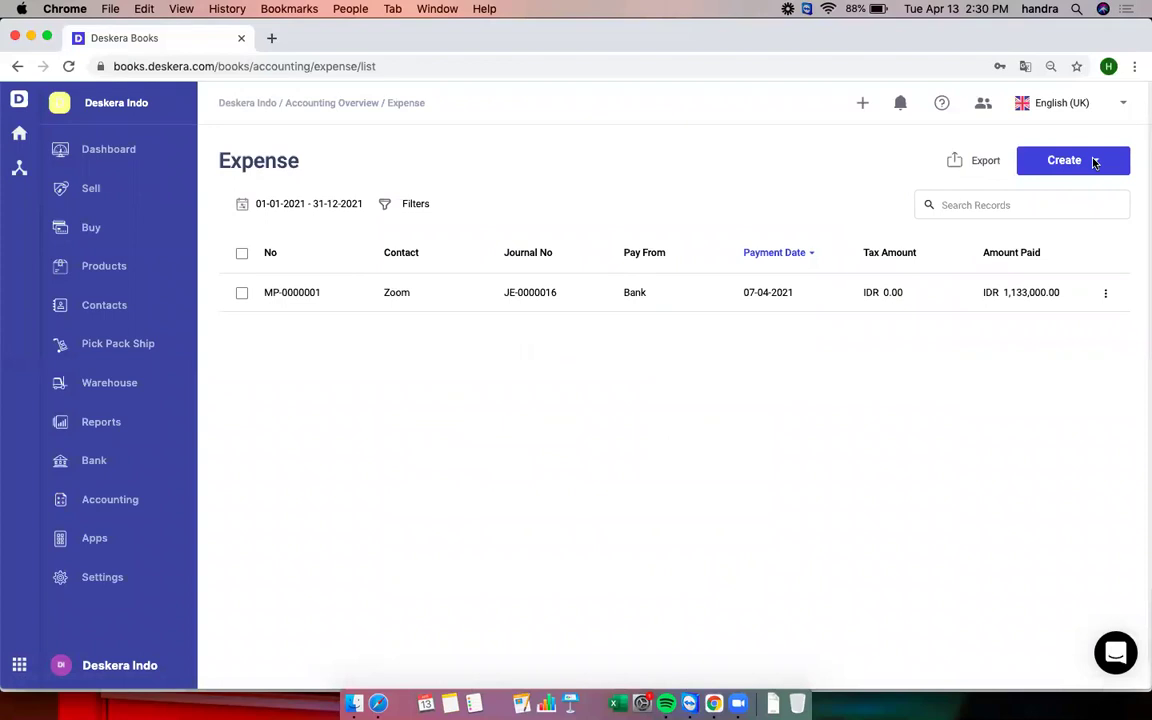
{"action": "left_click", "coordinate": [1094, 162]}
{"action": "left_click", "coordinate": [1077, 211]}
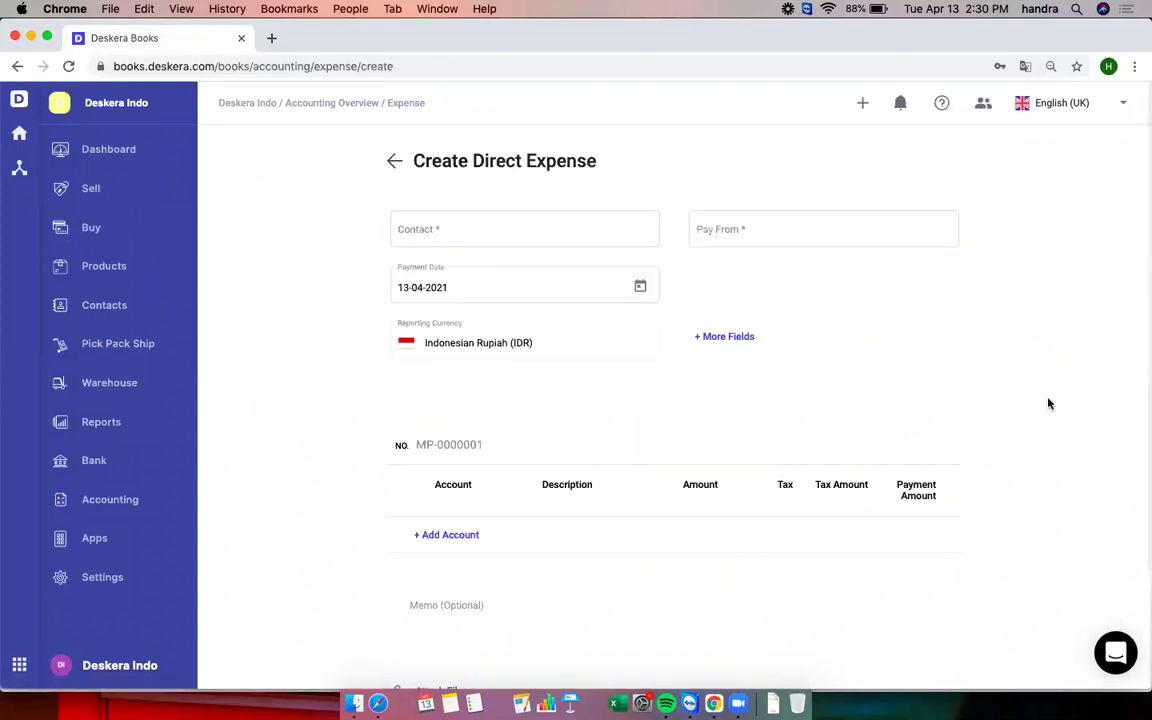
{"action": "left_click", "coordinate": [740, 343]}
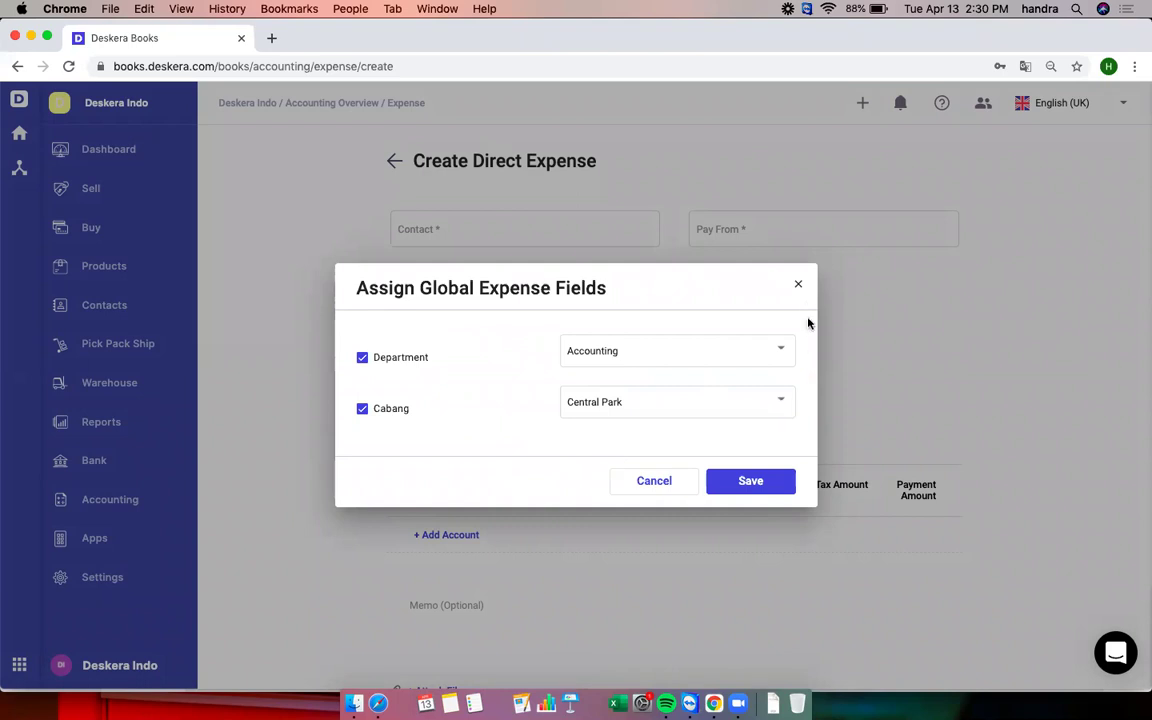
{"action": "left_click", "coordinate": [799, 288]}
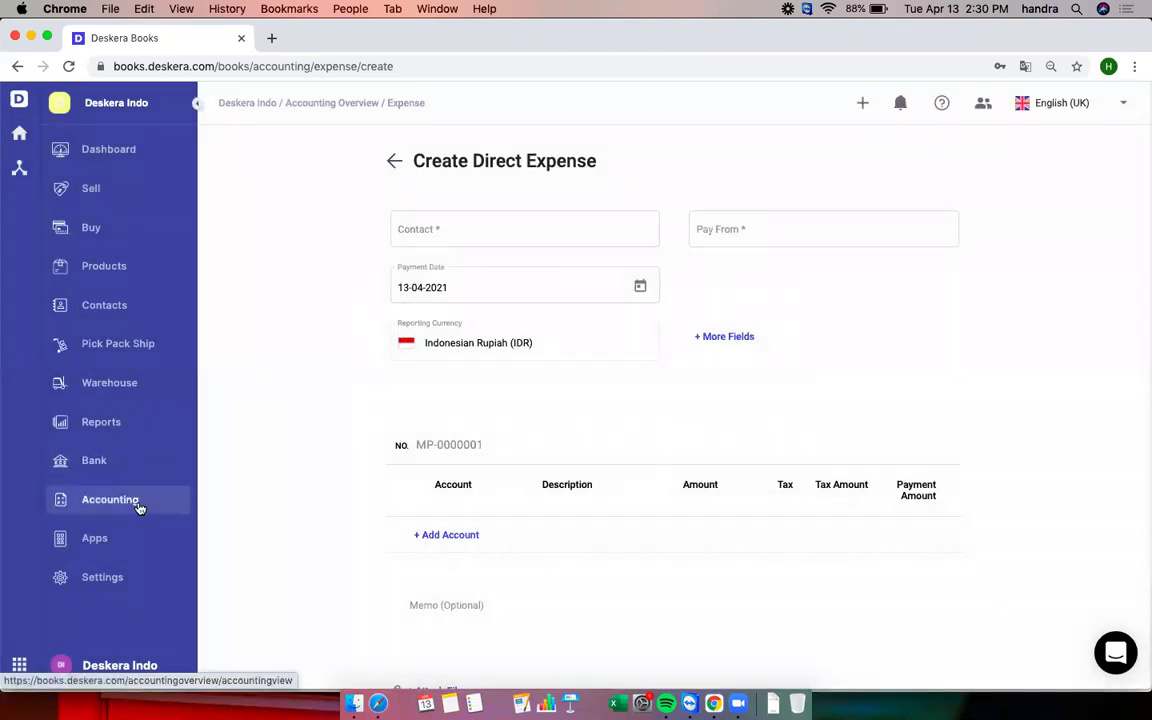
{"action": "left_click", "coordinate": [394, 162]}
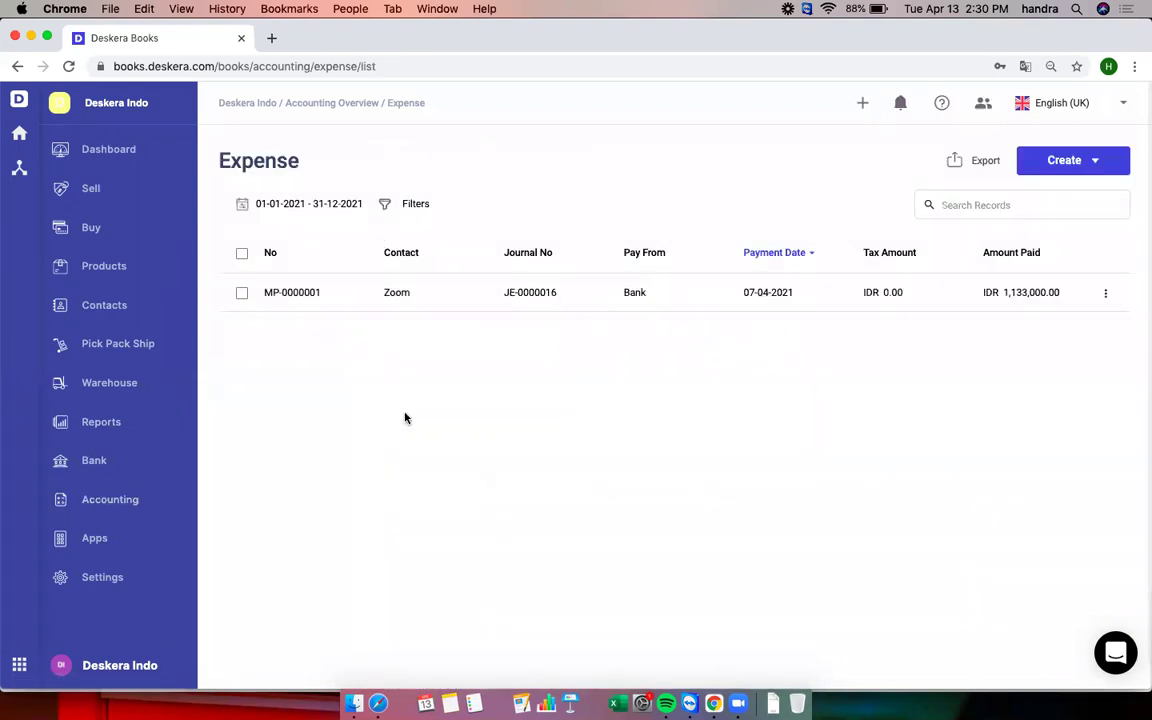